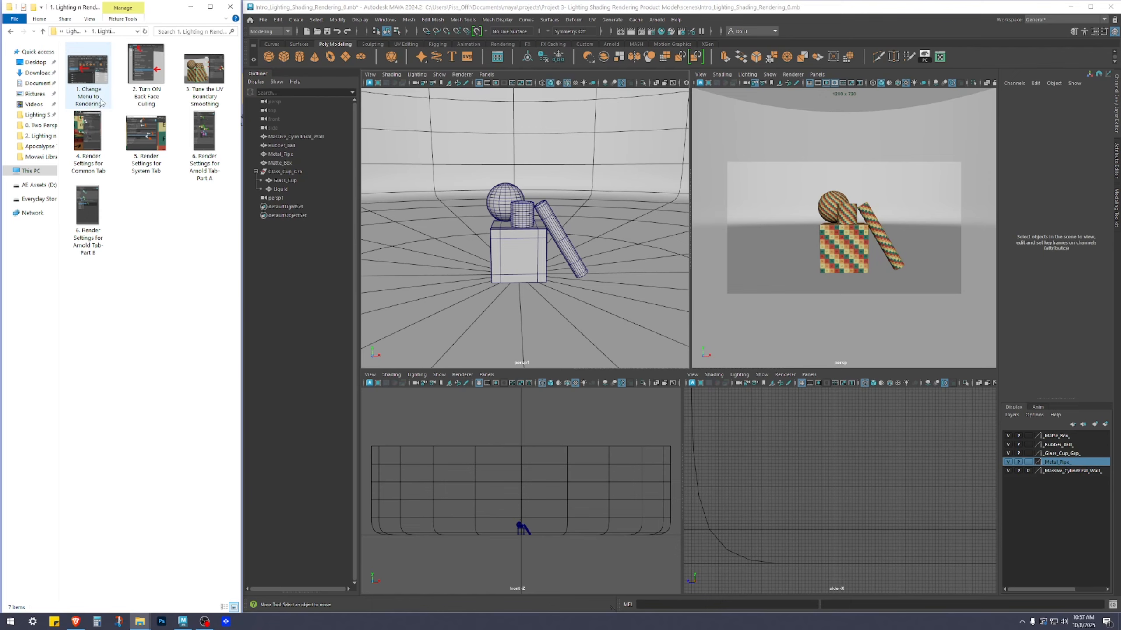
- View the reference image "1. Change Menu to Rendering", close it, and switch Maya's menu set to Rendering
{"action": "double_click", "coordinate": [87, 106]}
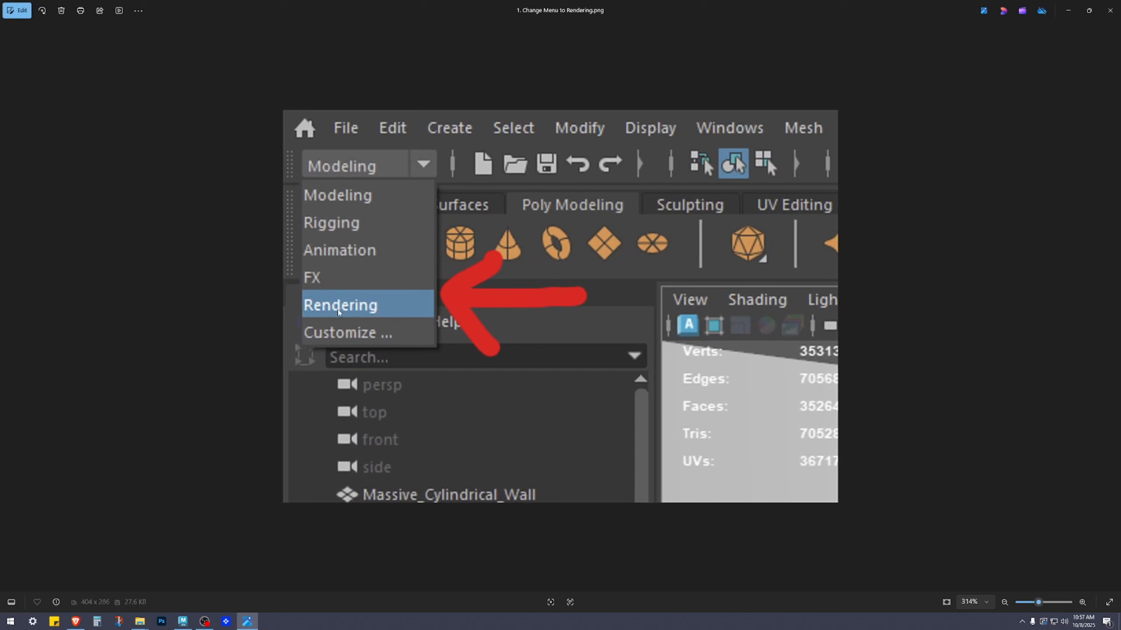
{"action": "left_click", "coordinate": [1109, 10]}
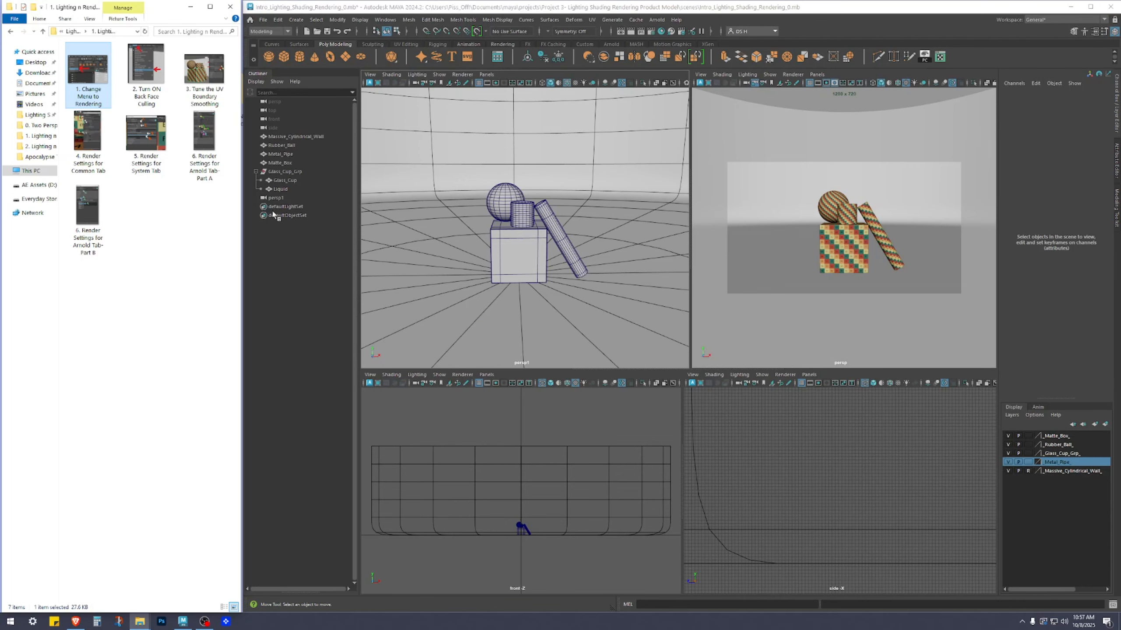
{"action": "left_click", "coordinate": [267, 32]}
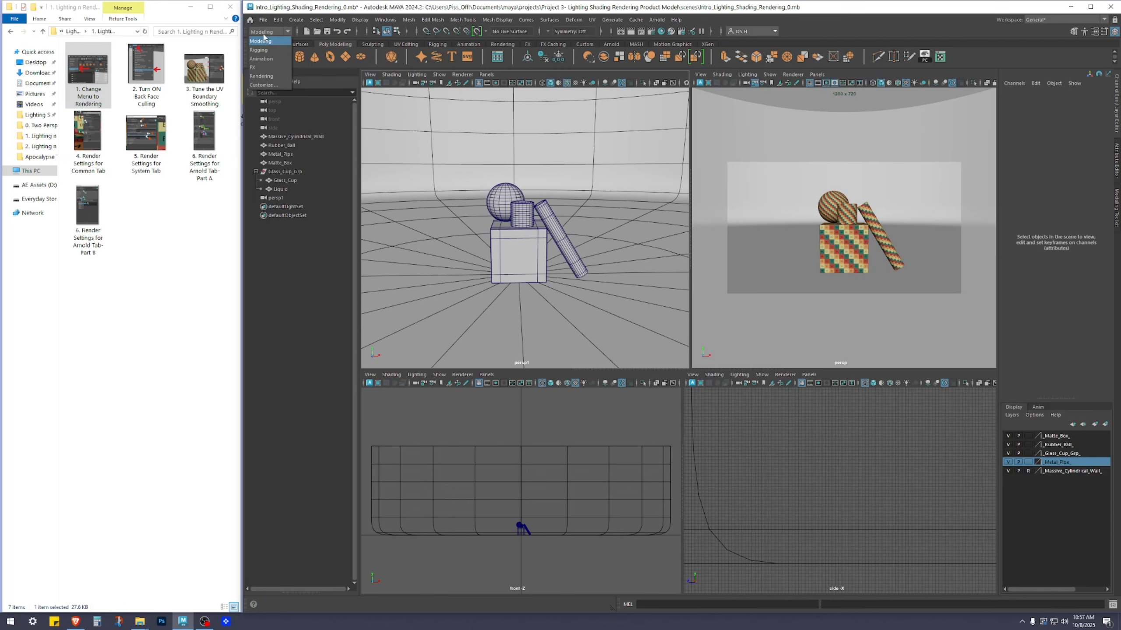
{"action": "left_click", "coordinate": [262, 76]}
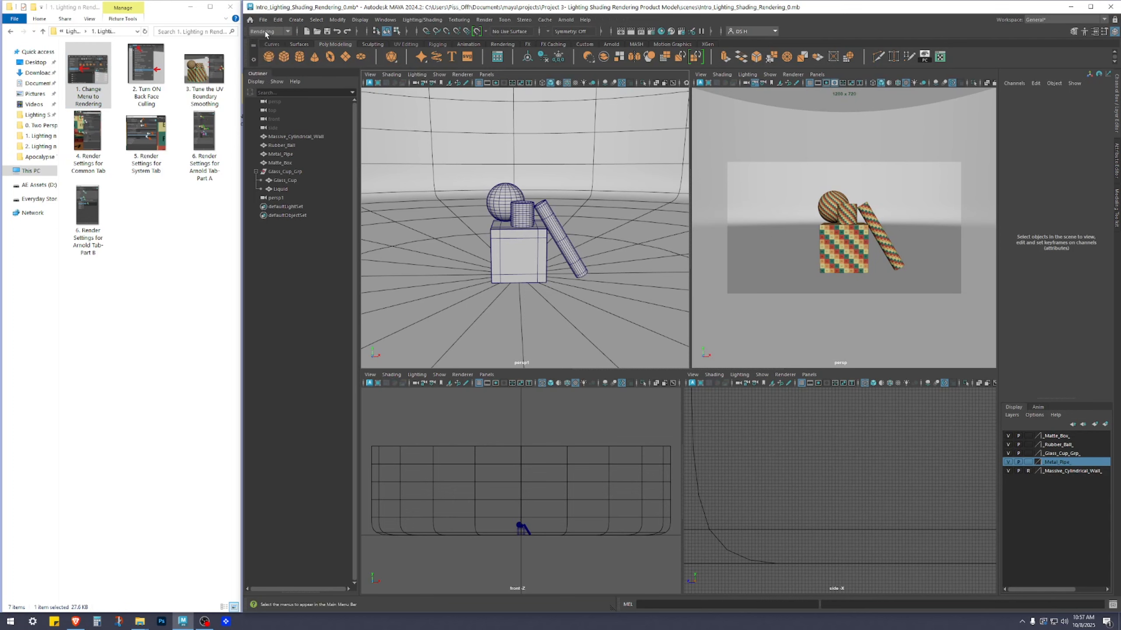
- Open the reference image "2. Turn ON Back Face Culling", check the highlighted shading option, and close the image
{"action": "double_click", "coordinate": [142, 89]}
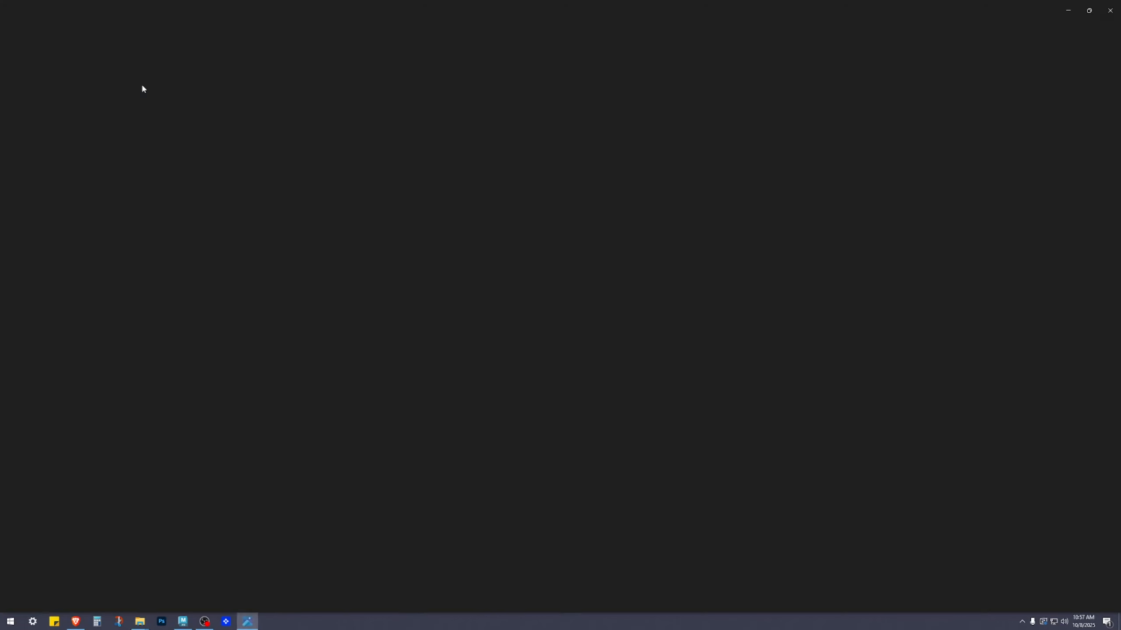
{"action": "scroll", "coordinate": [578, 318], "scroll_direction": "up", "scroll_amount": 5}
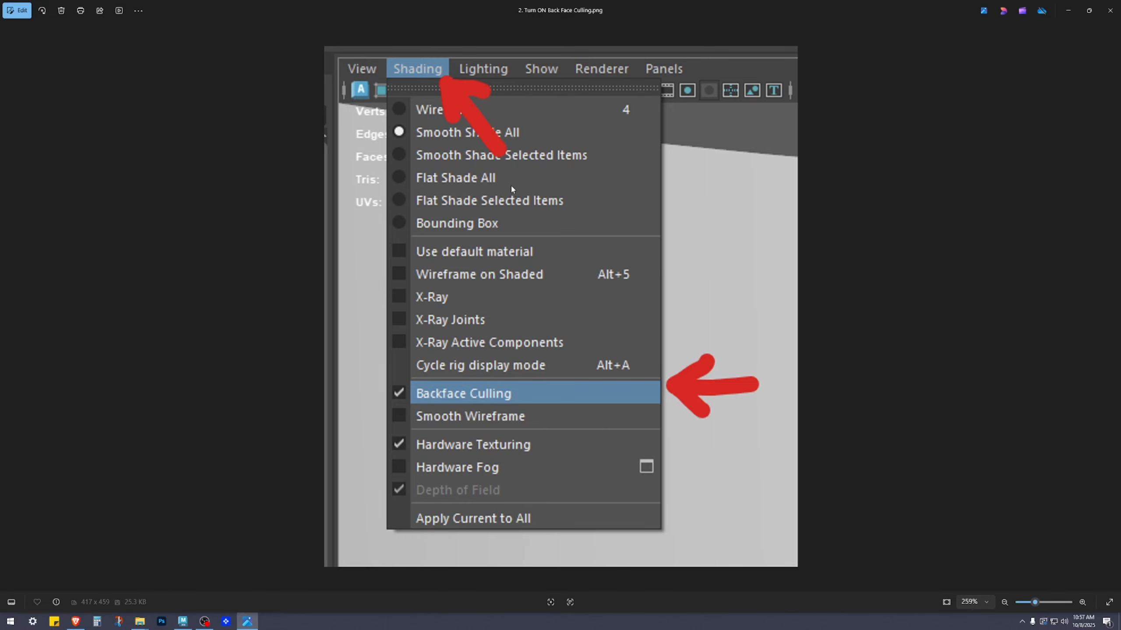
{"action": "left_click_drag", "start_coordinate": [817, 4], "coordinate": [1029, 149]}
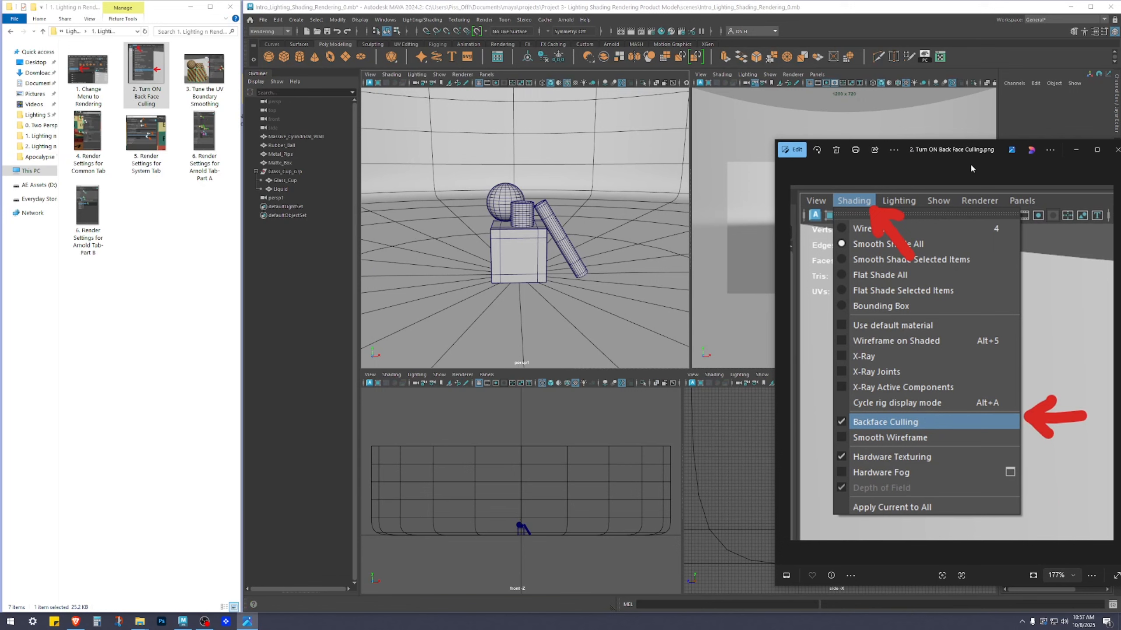
{"action": "left_click_drag", "start_coordinate": [958, 154], "coordinate": [248, 58]}
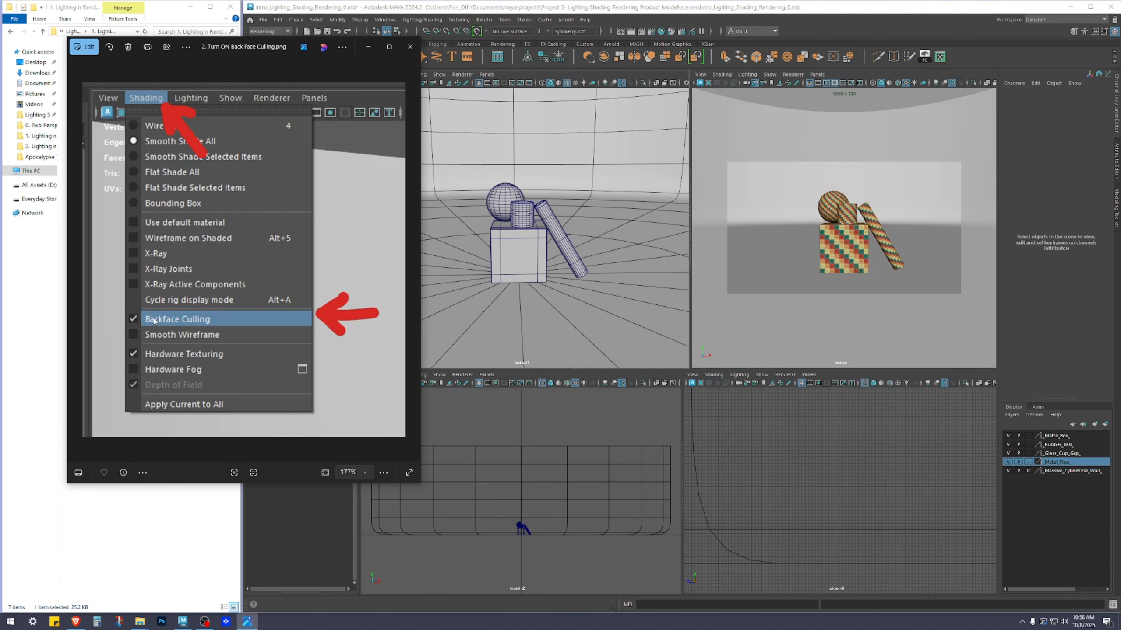
{"action": "left_click", "coordinate": [410, 46]}
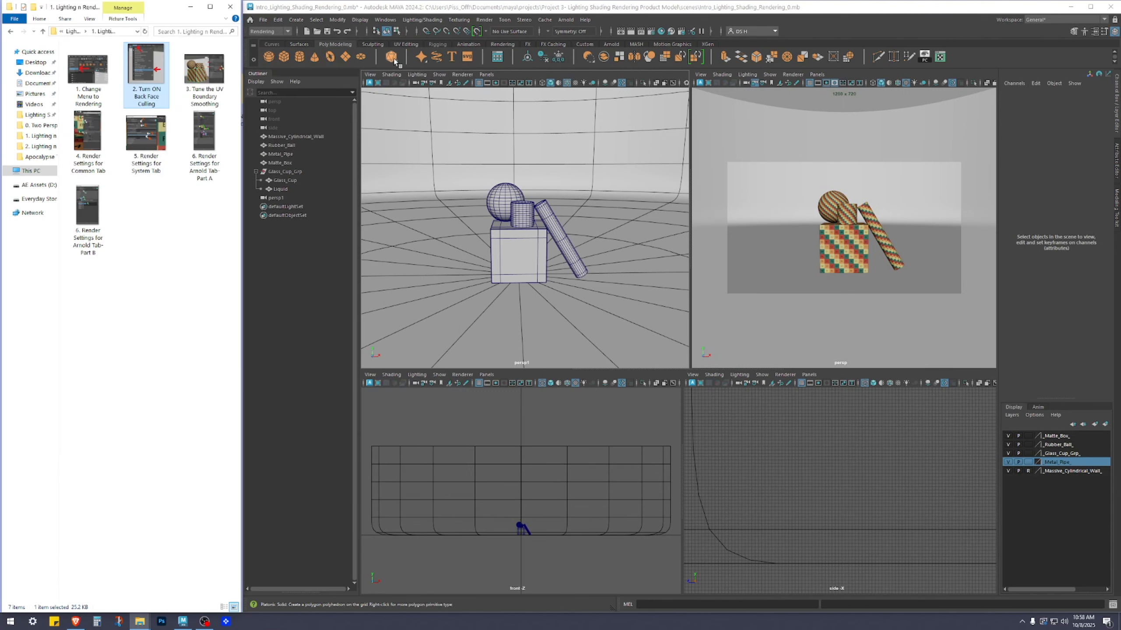
- Turn on Backface Culling in the persp1 viewport and view the objects inside the cylindrical wall
{"action": "left_click_drag", "start_coordinate": [542, 180], "coordinate": [556, 238], "text": "alt"}
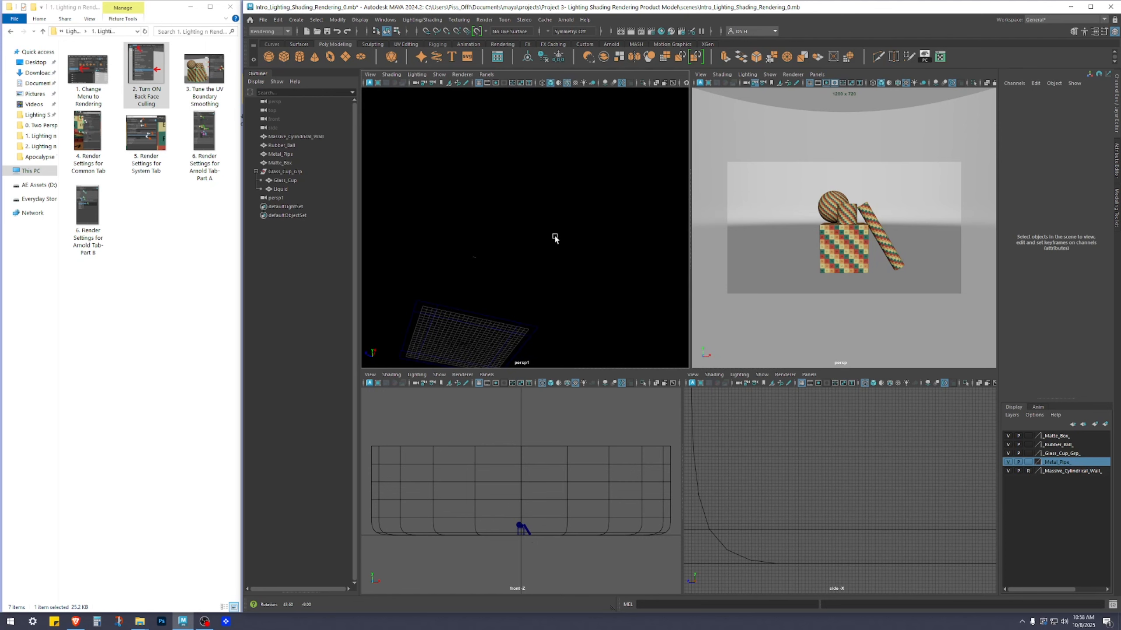
{"action": "mouse_move", "coordinate": [537, 239]}
{"action": "middle_mouse_down", "text": "alt"}
{"action": "mouse_move", "coordinate": [572, 170]}
{"action": "mouse_move", "coordinate": [541, 158]}
{"action": "middle_mouse_up", "text": "alt"}
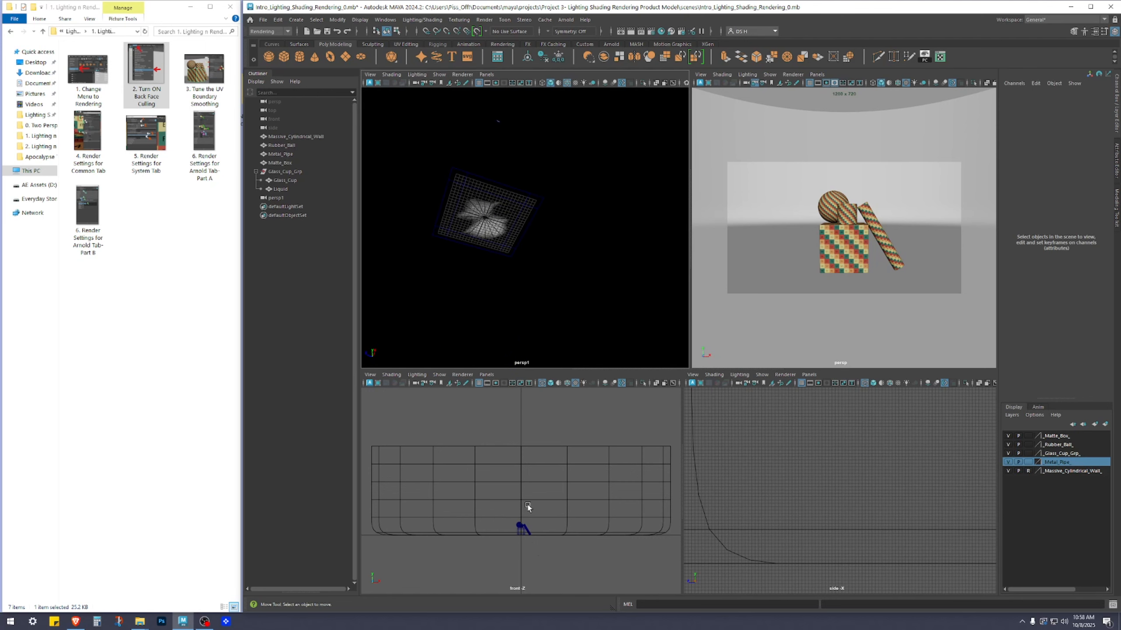
{"action": "left_click", "coordinate": [393, 75]}
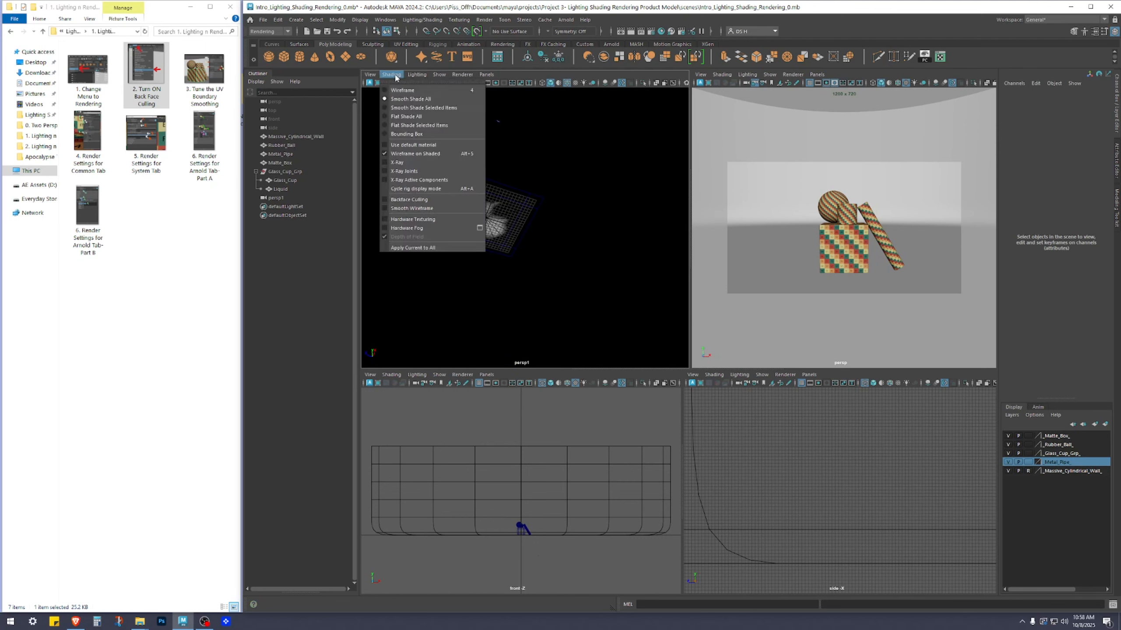
{"action": "left_click", "coordinate": [407, 200]}
{"action": "left_click_drag", "start_coordinate": [506, 259], "coordinate": [603, 220], "text": "alt"}
{"action": "right_click_drag", "start_coordinate": [602, 221], "coordinate": [565, 214], "text": "alt"}
{"action": "middle_click_drag", "start_coordinate": [565, 214], "coordinate": [530, 214], "text": "alt"}
{"action": "left_click_drag", "start_coordinate": [530, 214], "coordinate": [440, 233], "text": "alt"}
{"action": "mouse_move", "coordinate": [549, 223]}
{"action": "left_mouse_down", "text": "alt"}
{"action": "mouse_move", "coordinate": [552, 273]}
{"action": "mouse_move", "coordinate": [553, 241]}
{"action": "left_mouse_up", "text": "alt"}
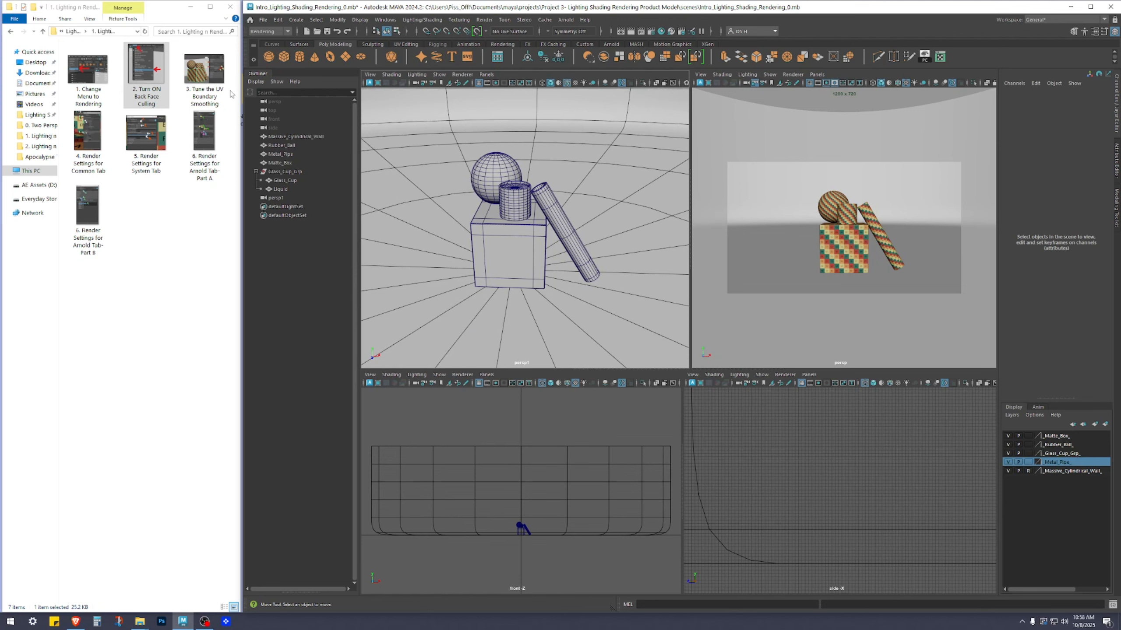
- Open the reference image "3. Tune the UV Boundary Smoothing" and enlarge its window until the numbered settings are readable
{"action": "double_click", "coordinate": [215, 81]}
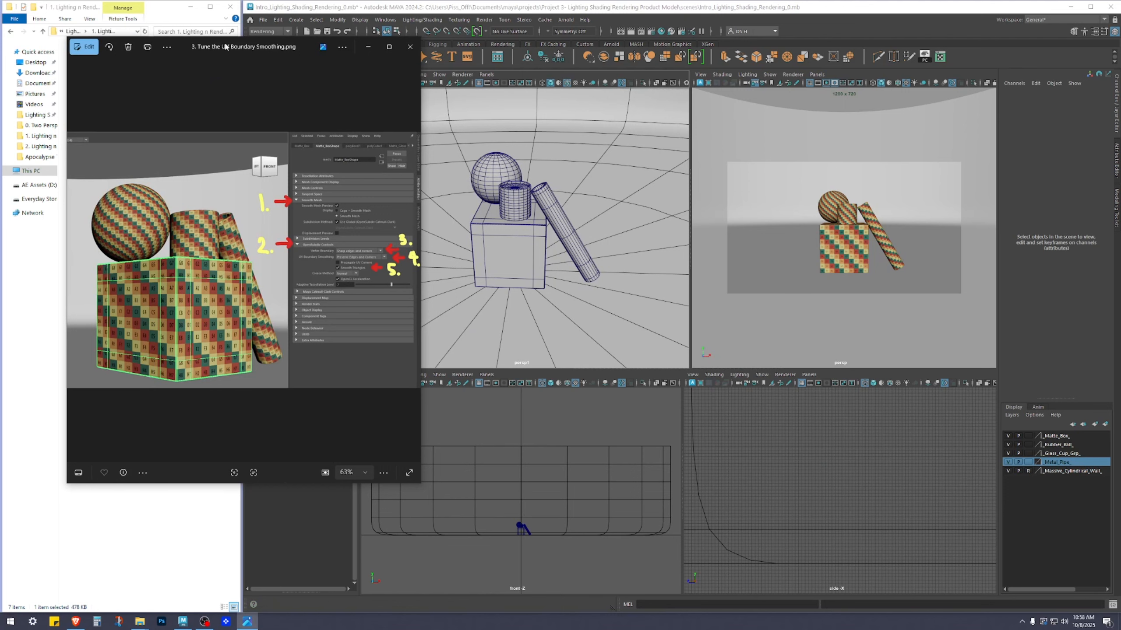
{"action": "left_click_drag", "start_coordinate": [204, 38], "coordinate": [201, 0]}
{"action": "left_click_drag", "start_coordinate": [67, 95], "coordinate": [1, 106]}
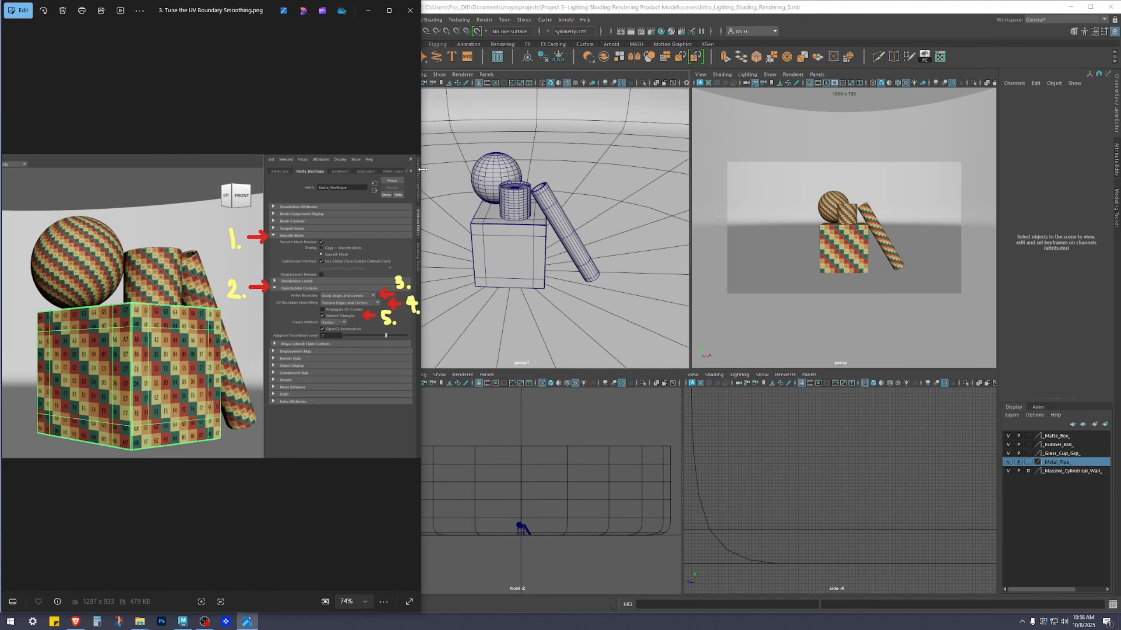
{"action": "left_click_drag", "start_coordinate": [419, 176], "coordinate": [570, 185]}
{"action": "left_click_drag", "start_coordinate": [383, 6], "coordinate": [278, 18]}
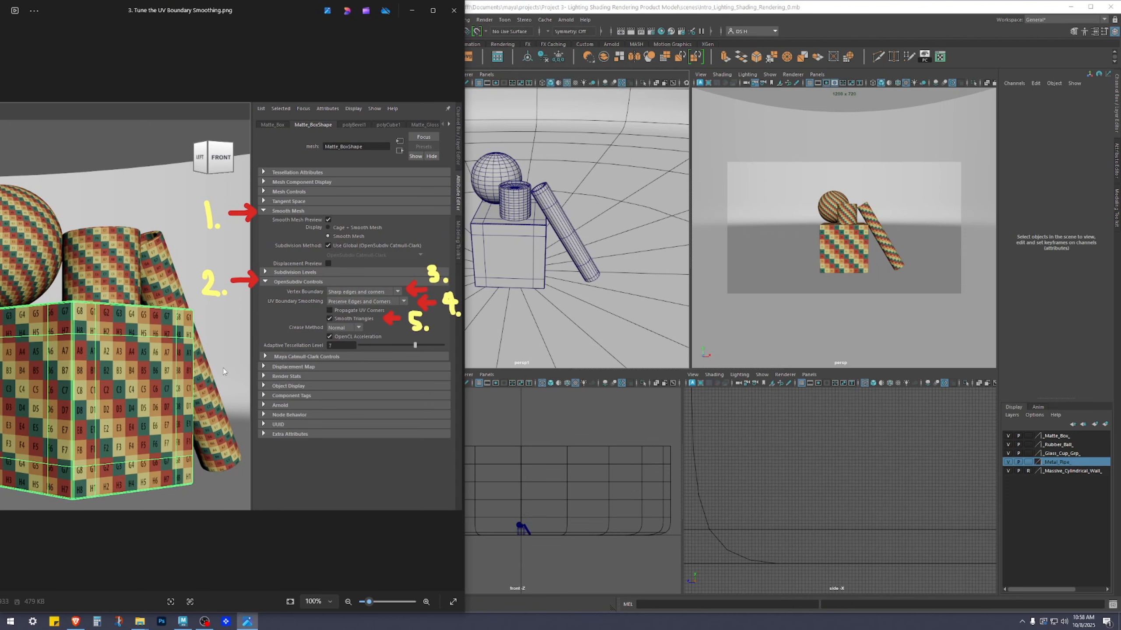
- Select the matte box in the scene and arrange the reference image beside Maya with its numbered settings in view
{"action": "left_click", "coordinate": [497, 265]}
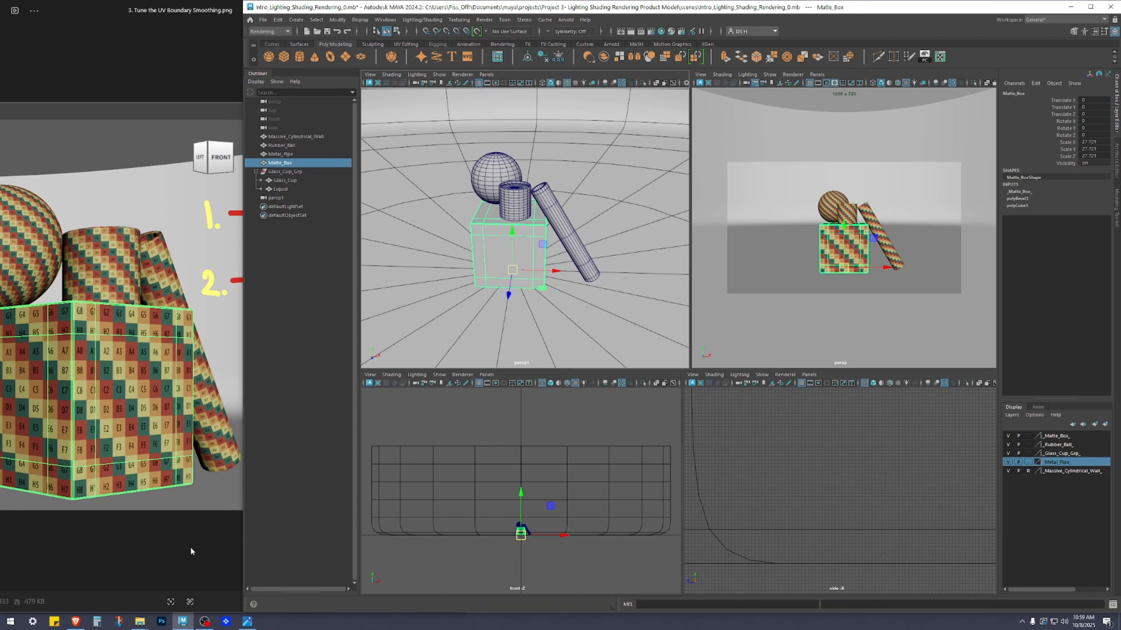
{"action": "left_click", "coordinate": [146, 13]}
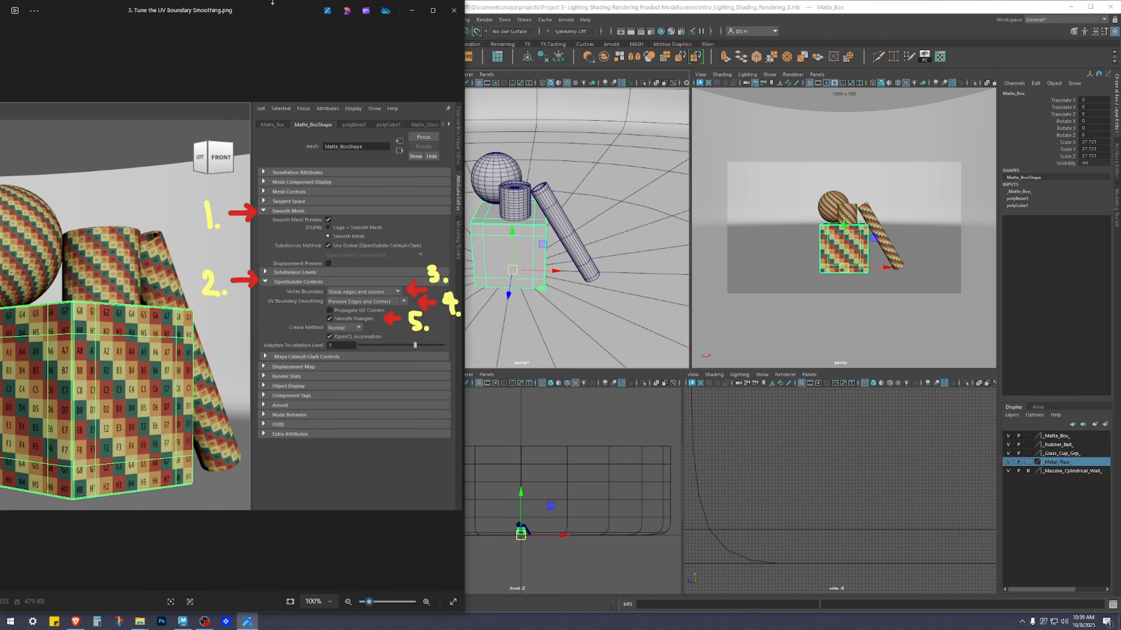
{"action": "left_click_drag", "start_coordinate": [278, 12], "coordinate": [1, 95]}
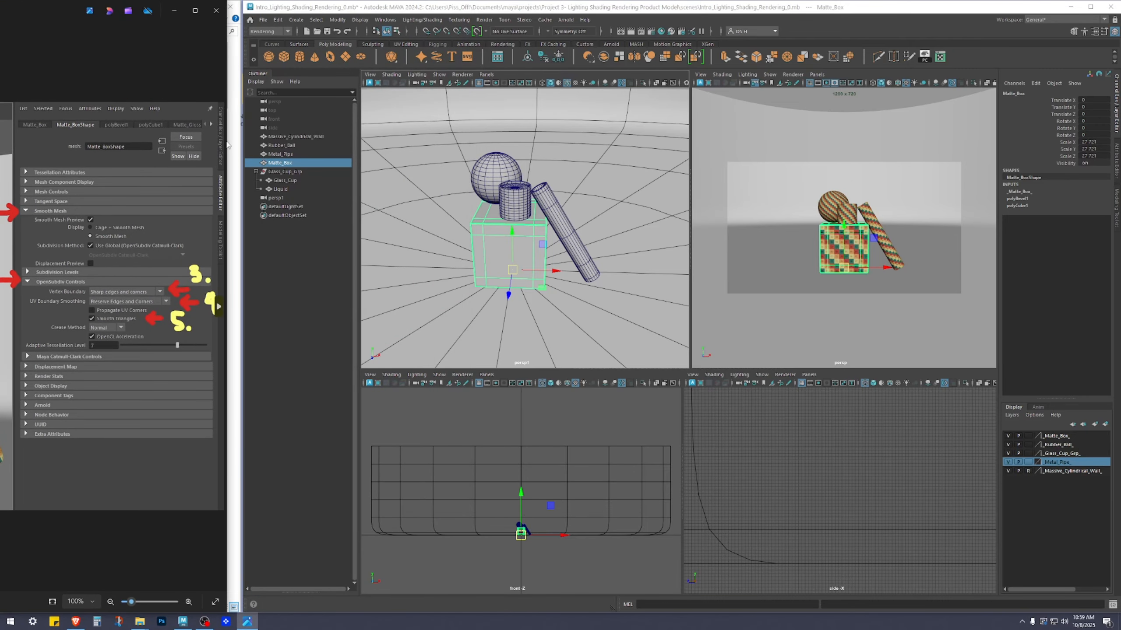
{"action": "left_click_drag", "start_coordinate": [229, 140], "coordinate": [243, 140]}
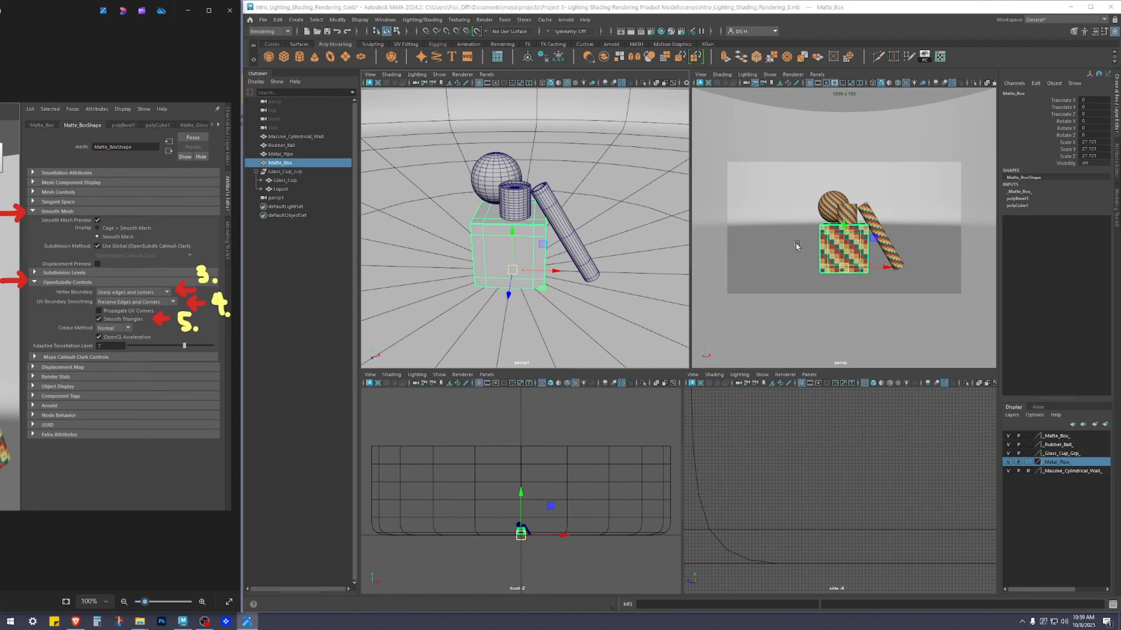
- Show the matte box's shape attributes and set its OpenSubdiv UV Boundary Smoothing to Preserve Edges and Corners
{"action": "left_click", "coordinate": [923, 30]}
{"action": "key", "text": "ctrl+a"}
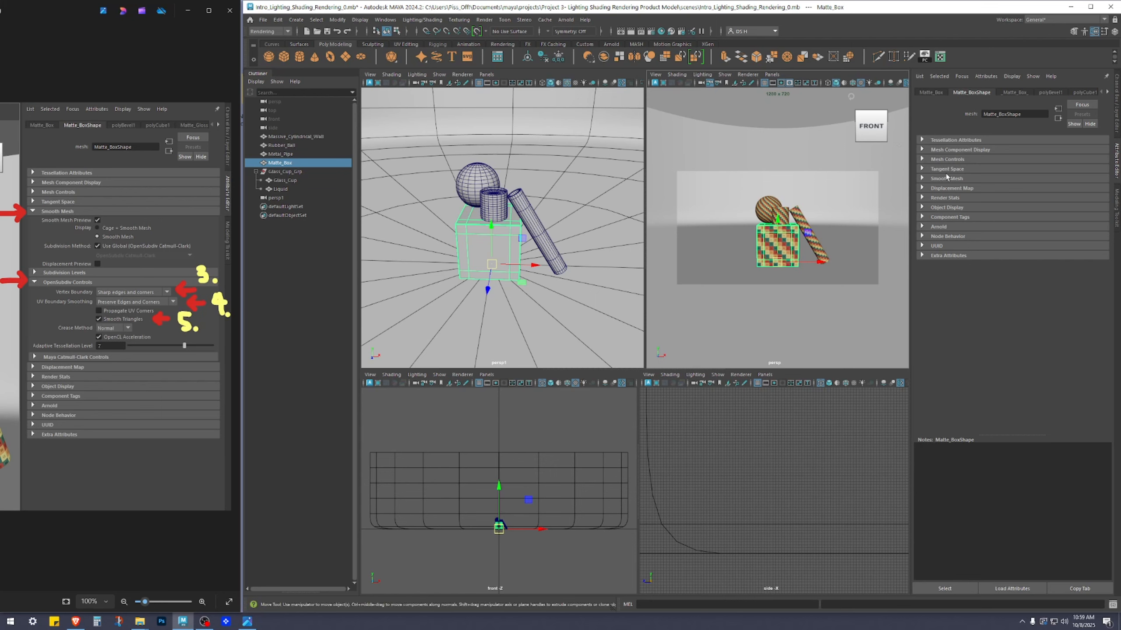
{"action": "left_click", "coordinate": [922, 179]}
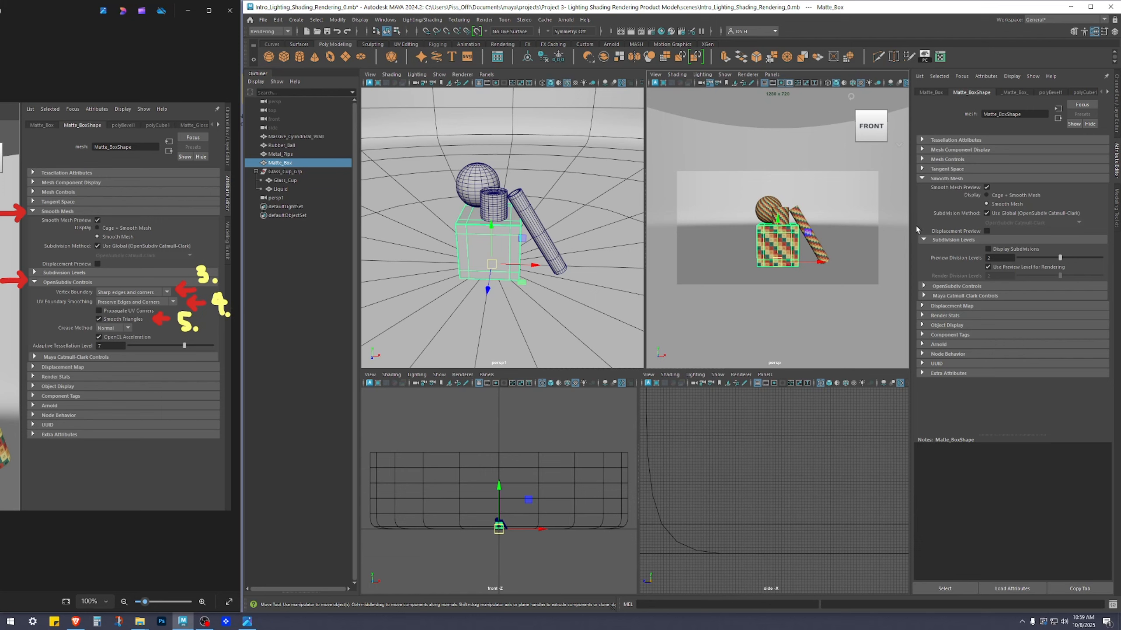
{"action": "left_click", "coordinate": [923, 241]}
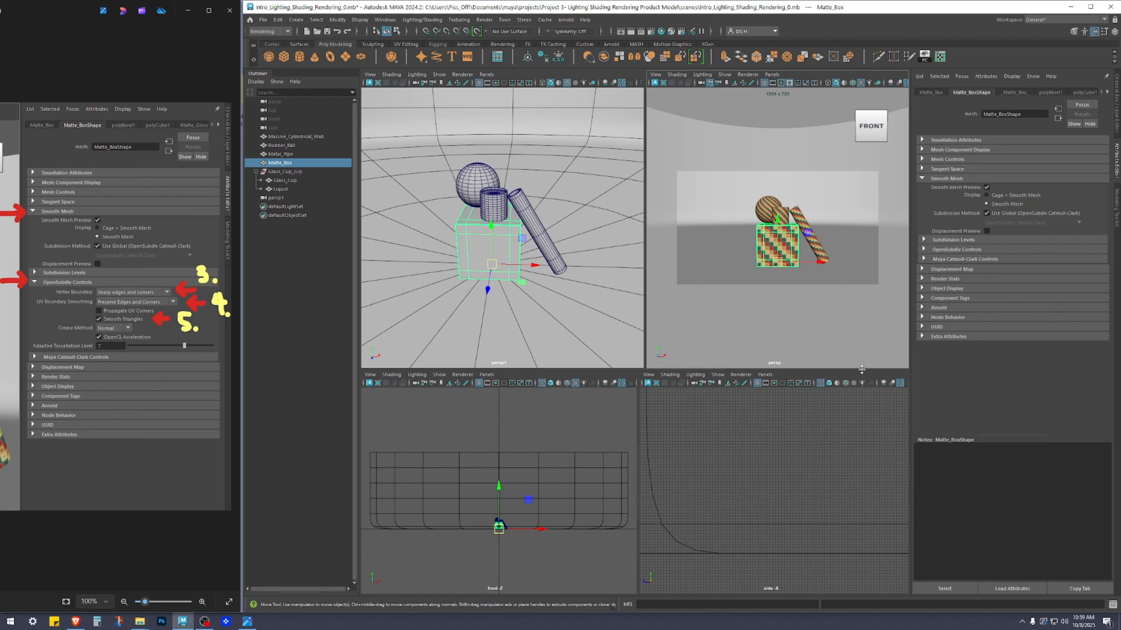
{"action": "left_click", "coordinate": [955, 250]}
{"action": "left_click", "coordinate": [1033, 270]}
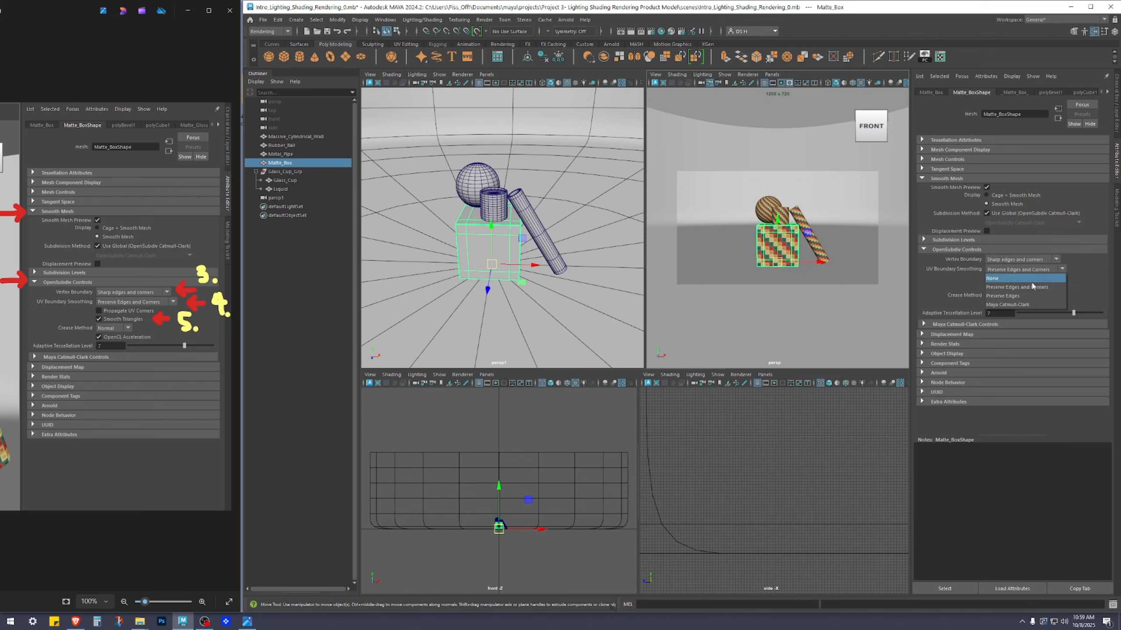
{"action": "left_click", "coordinate": [1039, 287]}
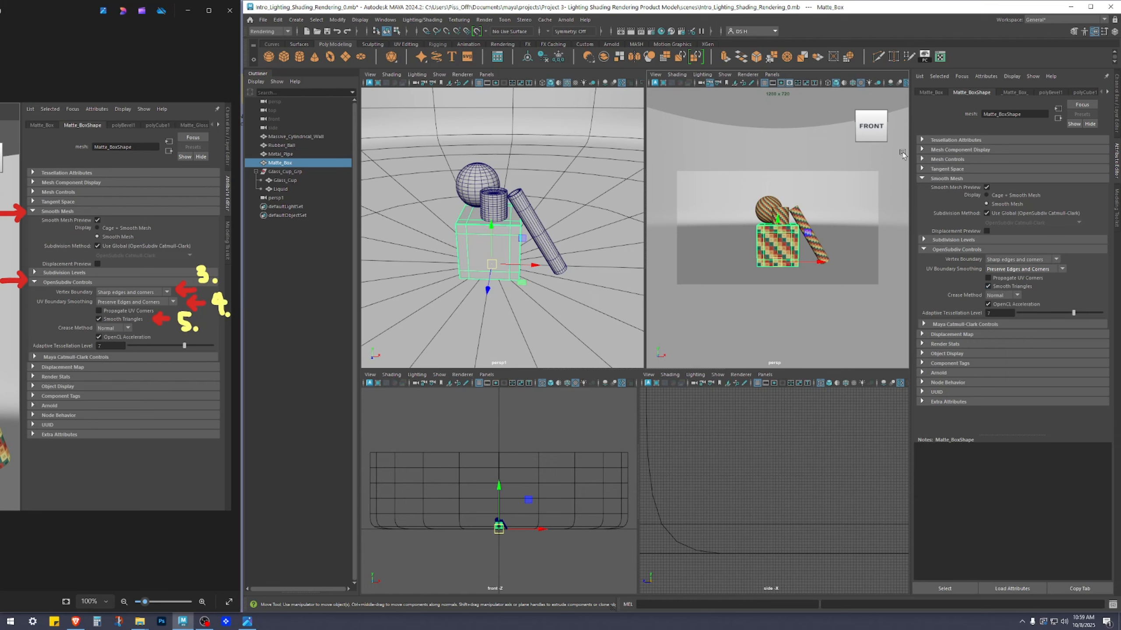
{"action": "left_click", "coordinate": [922, 179]}
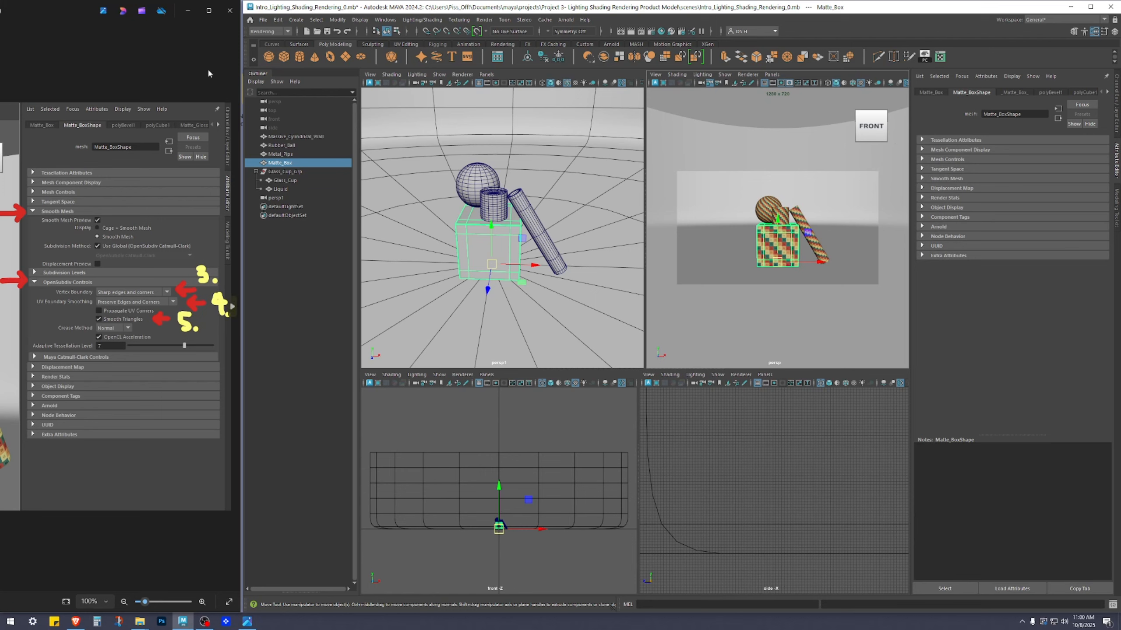
- Replace the reference image with "4. Render Settings for Common Tab" and examine its numbered render settings up close
{"action": "left_click", "coordinate": [229, 11]}
{"action": "double_click", "coordinate": [91, 140]}
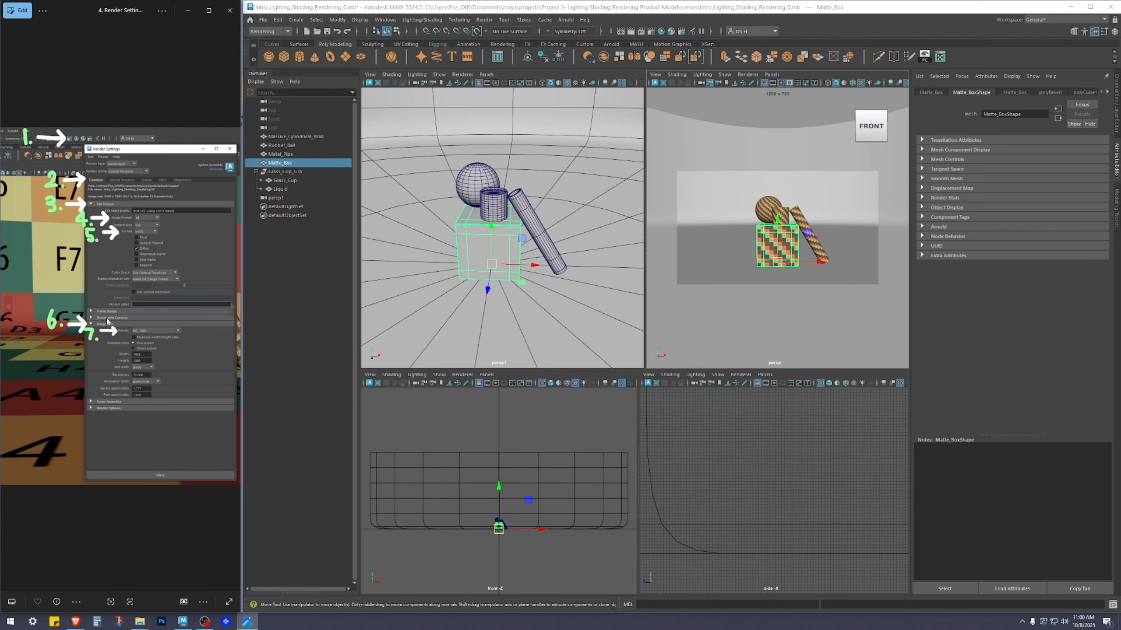
{"action": "left_click_drag", "start_coordinate": [72, 6], "coordinate": [683, 230]}
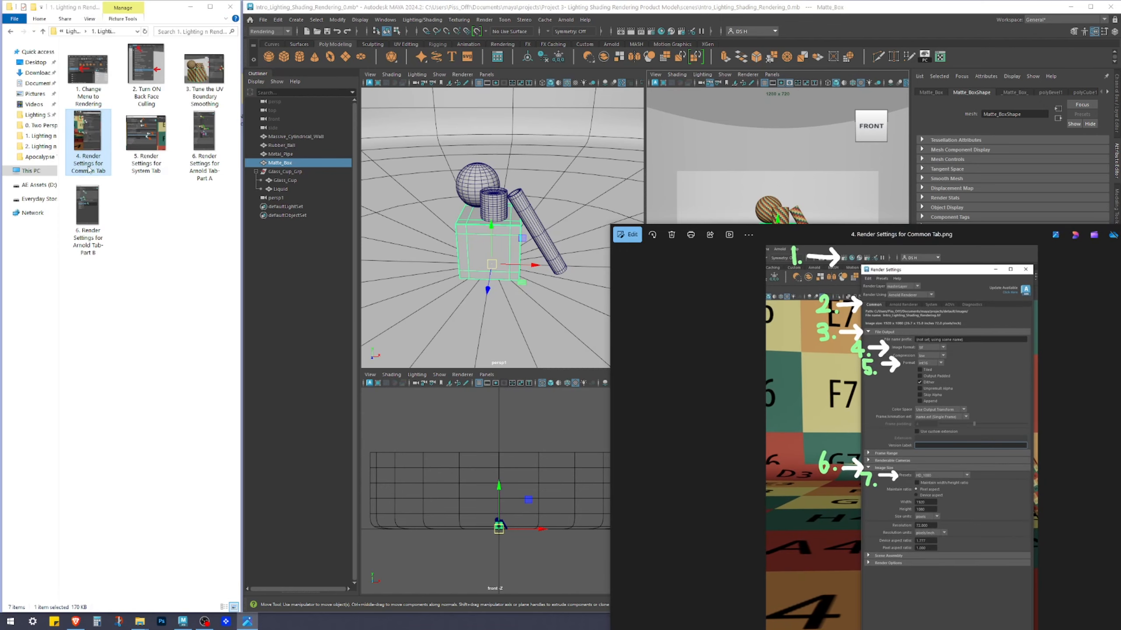
{"action": "left_click_drag", "start_coordinate": [898, 235], "coordinate": [443, 130]}
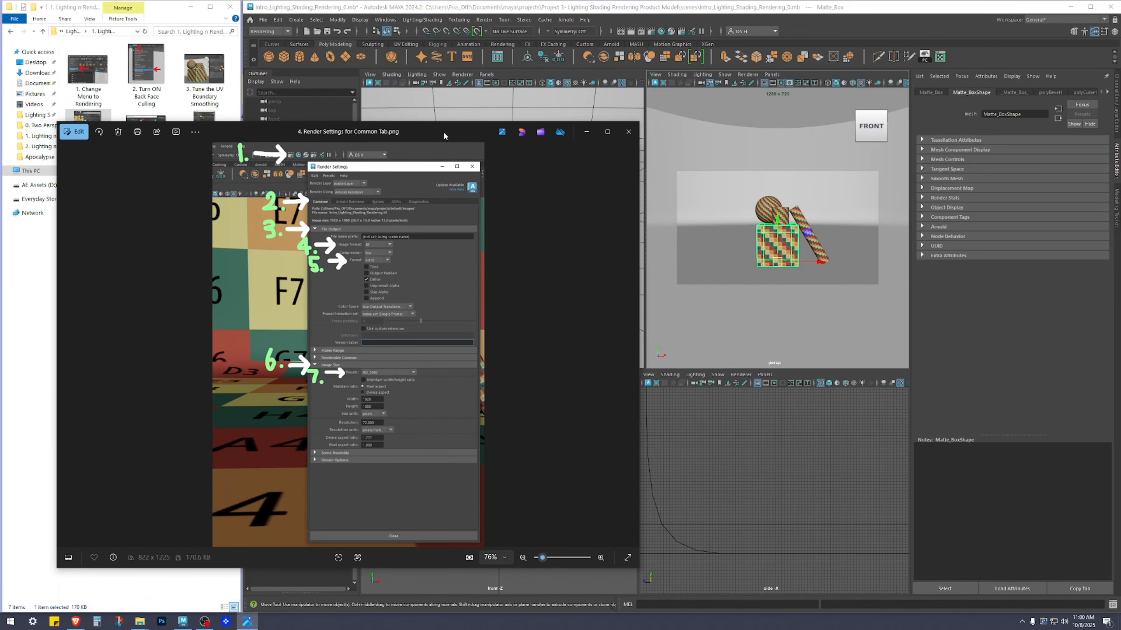
{"action": "double_click", "coordinate": [442, 122]}
{"action": "scroll", "coordinate": [296, 85], "scroll_direction": "up", "scroll_amount": 3}
{"action": "scroll", "coordinate": [296, 85], "scroll_direction": "up", "scroll_amount": 2}
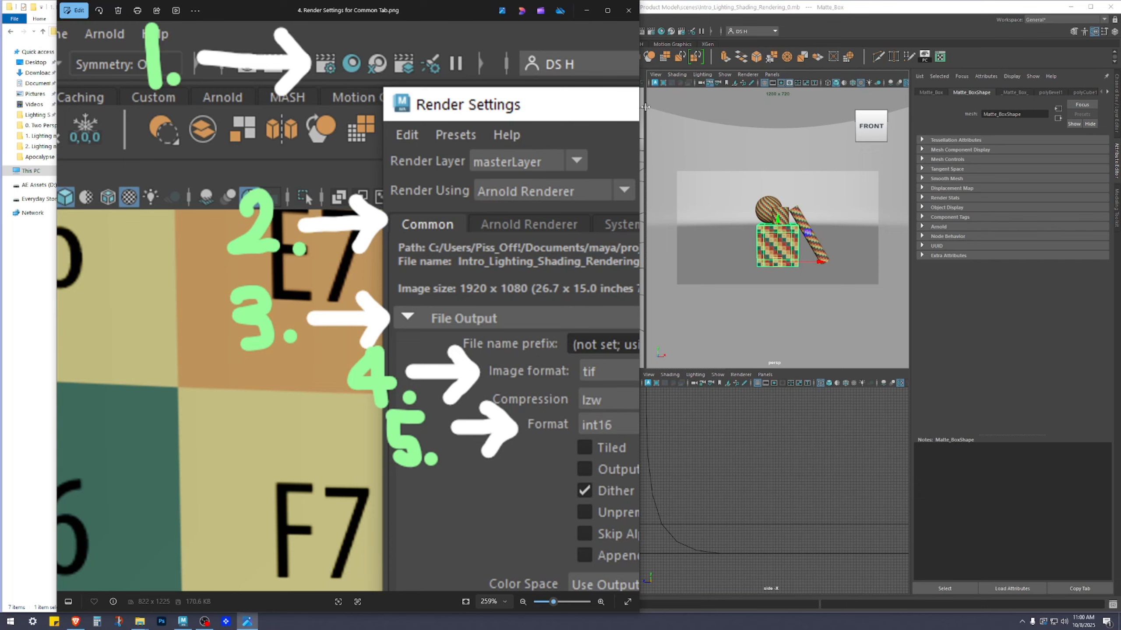
{"action": "scroll", "coordinate": [333, 163], "scroll_direction": "down", "scroll_amount": 3}
{"action": "mouse_move", "coordinate": [294, 149]}
{"action": "left_mouse_down"}
{"action": "mouse_move", "coordinate": [363, 151]}
{"action": "mouse_move", "coordinate": [309, 142]}
{"action": "left_mouse_up"}
{"action": "left_click_drag", "start_coordinate": [277, 186], "coordinate": [321, 204]}
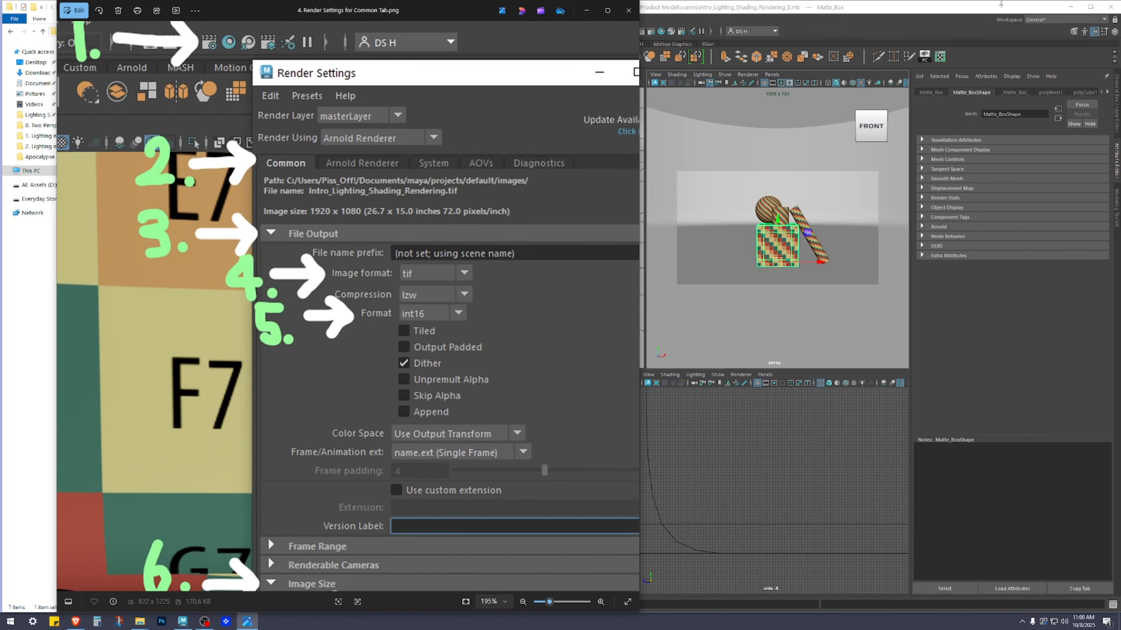
- Switch back to Maya, open the Render Settings window and place it over the viewports
{"action": "left_click", "coordinate": [881, 12]}
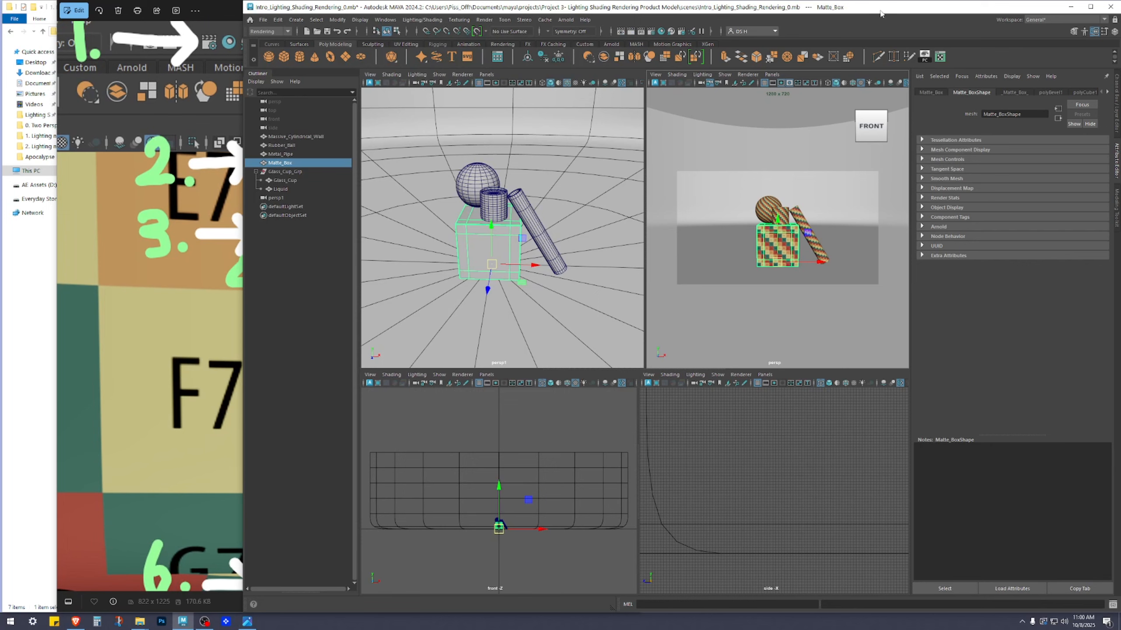
{"action": "left_click", "coordinate": [651, 32]}
{"action": "left_click_drag", "start_coordinate": [706, 141], "coordinate": [620, 79]}
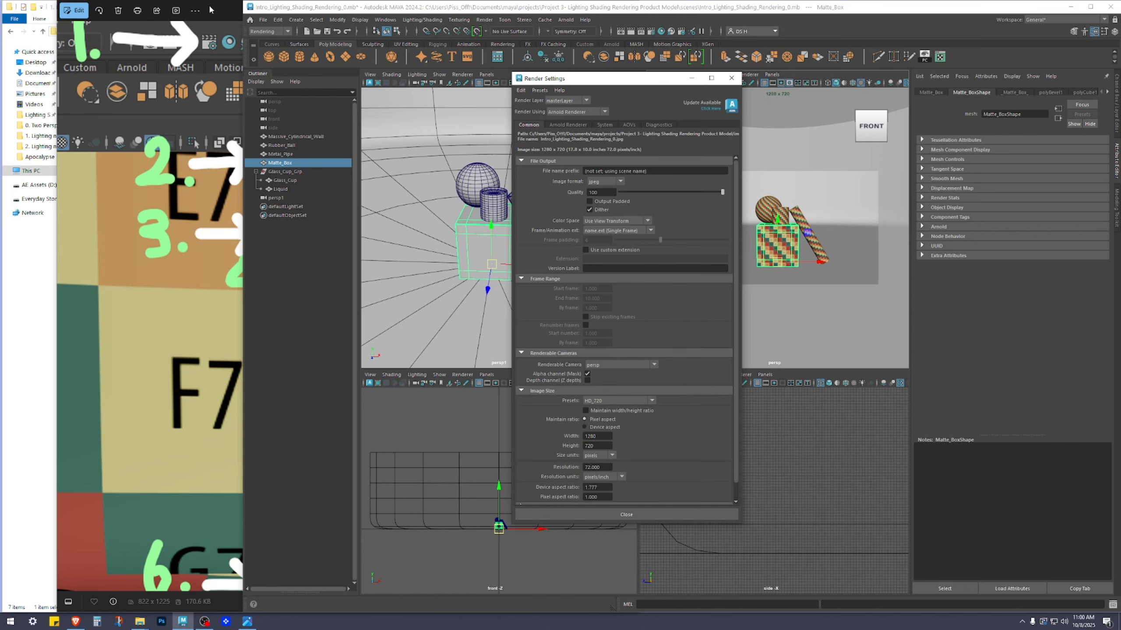
- Bring the Common Tab reference image forward, shrink it and place it beside the Render Settings window for comparison
{"action": "key", "text": "alt+Tab"}
{"action": "left_click_drag", "start_coordinate": [428, 10], "coordinate": [123, 1]}
{"action": "scroll", "coordinate": [148, 270], "scroll_direction": "down", "scroll_amount": 3}
{"action": "scroll", "coordinate": [147, 272], "scroll_direction": "down", "scroll_amount": 2}
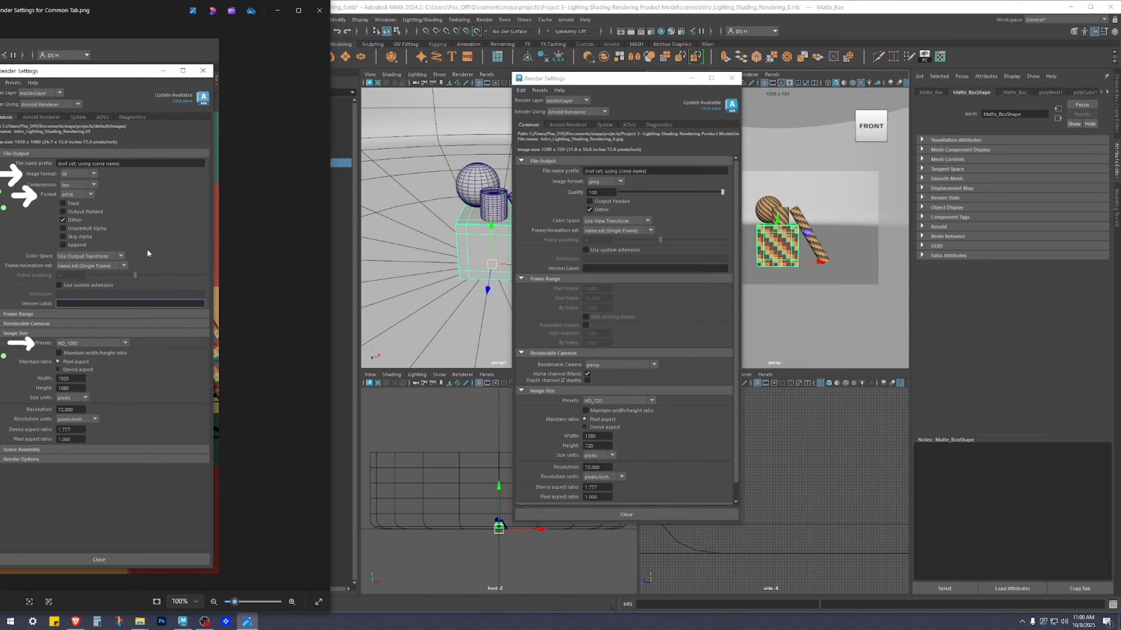
{"action": "left_click_drag", "start_coordinate": [332, 134], "coordinate": [163, 136]}
{"action": "left_click_drag", "start_coordinate": [48, 13], "coordinate": [212, 44]}
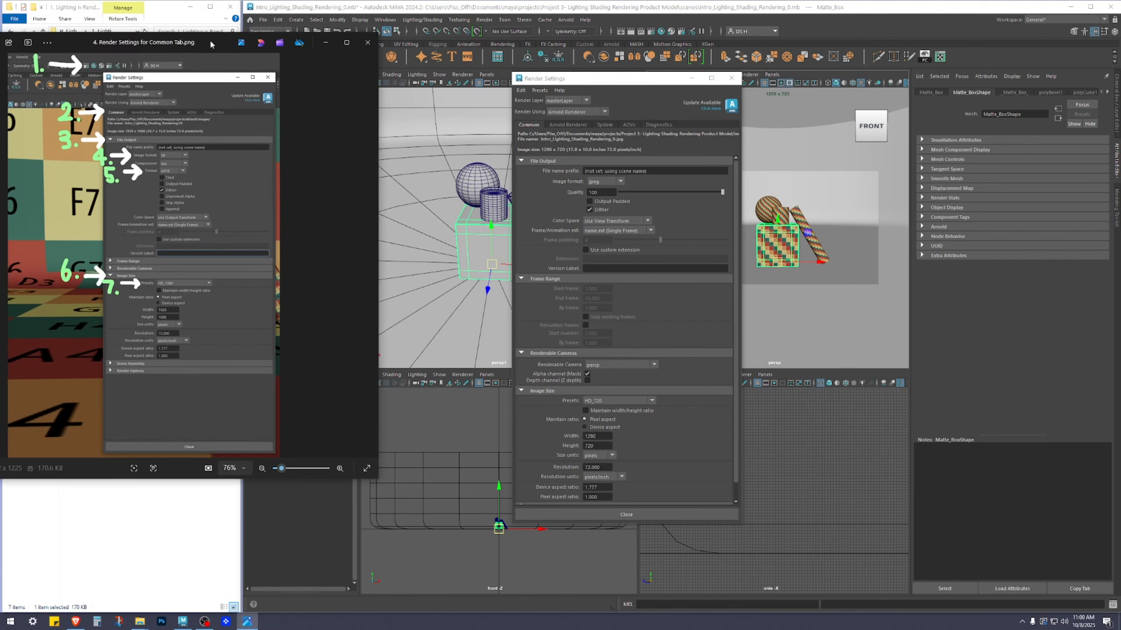
- Enlarge the Common Tab reference image and arrange it side by side with Maya so its numbered settings stay readable
{"action": "left_click", "coordinate": [244, 19]}
{"action": "left_click_drag", "start_coordinate": [242, 44], "coordinate": [325, 44]}
{"action": "left_click_drag", "start_coordinate": [217, 32], "coordinate": [217, 0]}
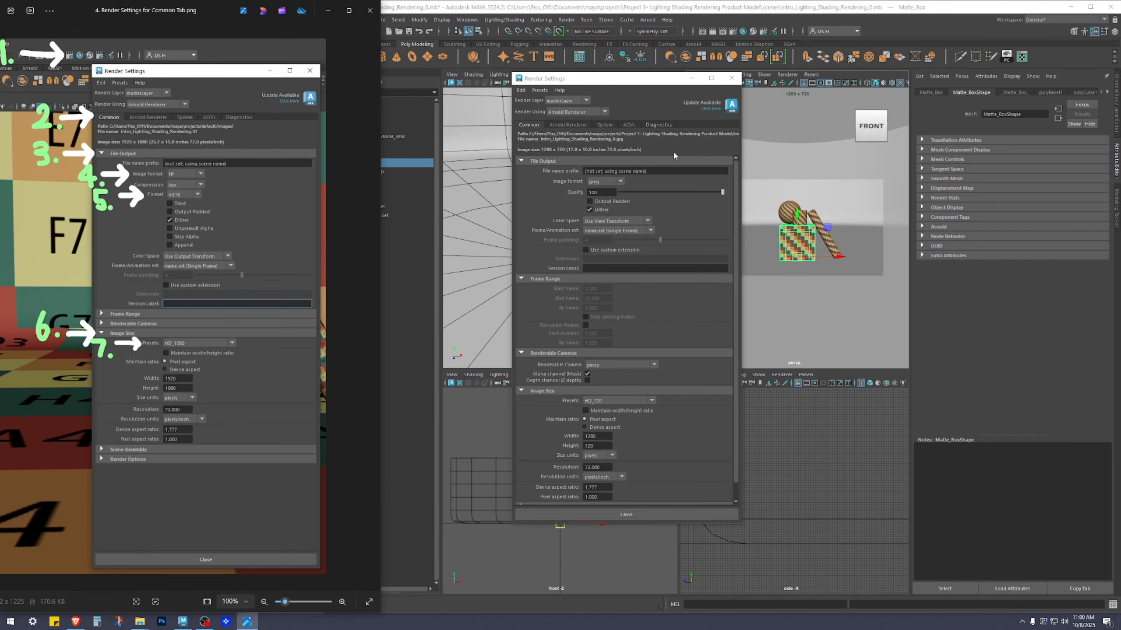
{"action": "left_click_drag", "start_coordinate": [380, 35], "coordinate": [322, 43]}
- In the Common render settings, collapse the Frame Range, Renderable Cameras and Image Size sections and keep File Output expanded
{"action": "left_click", "coordinate": [531, 124]}
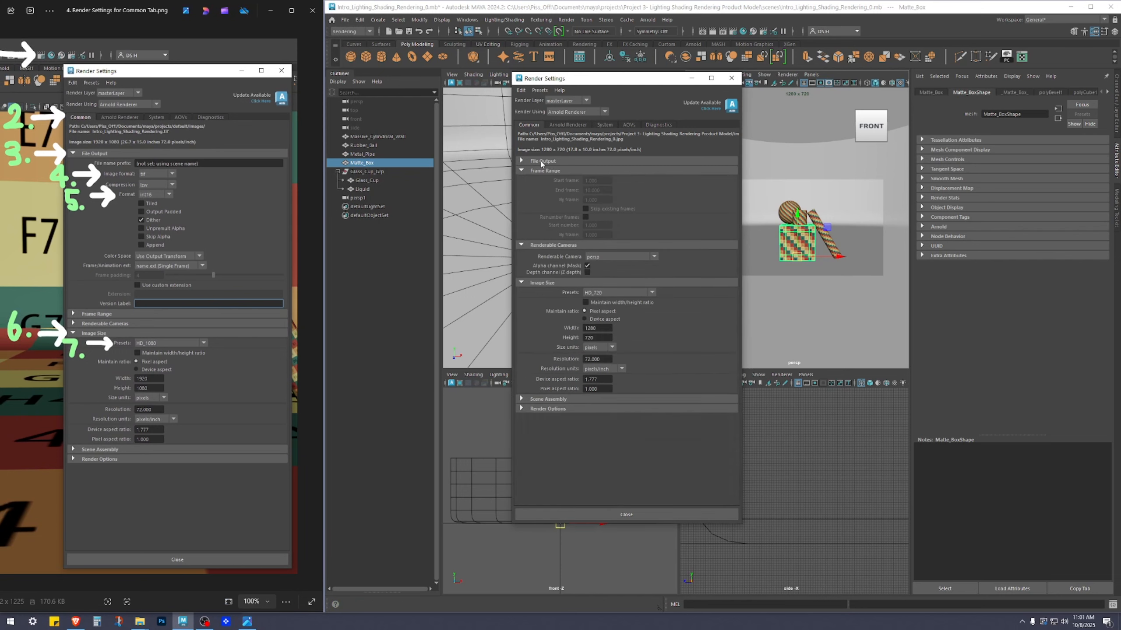
{"action": "left_click", "coordinate": [542, 278]}
{"action": "left_click", "coordinate": [544, 289]}
{"action": "left_click", "coordinate": [546, 298]}
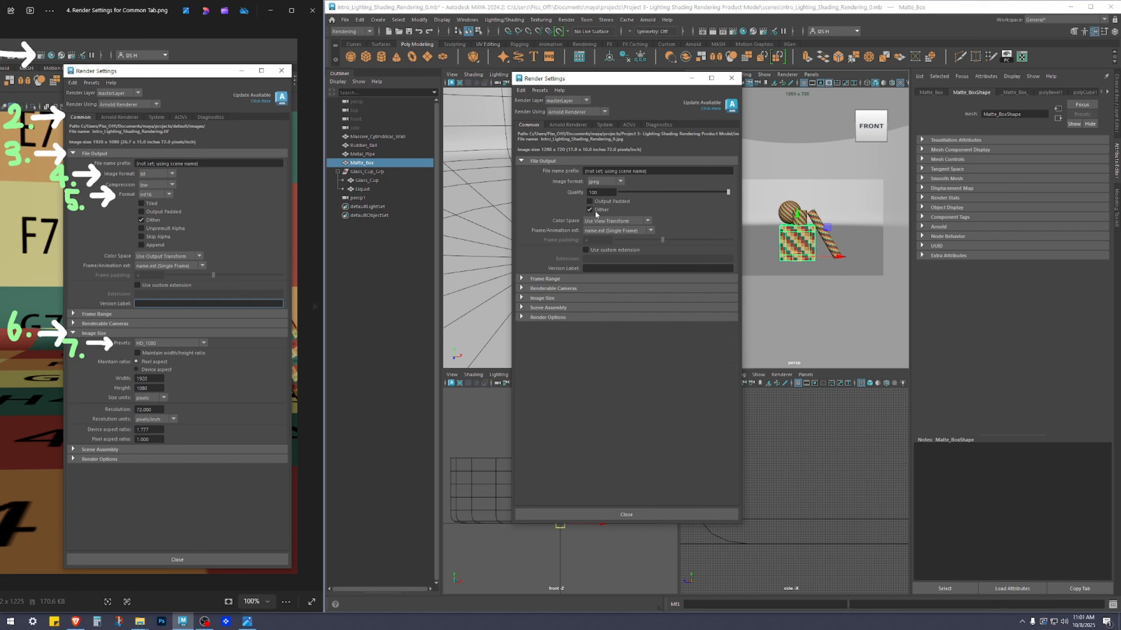
- Set the render output's image format to tif and its Format to int16
{"action": "left_click", "coordinate": [611, 181]}
{"action": "left_click", "coordinate": [597, 217]}
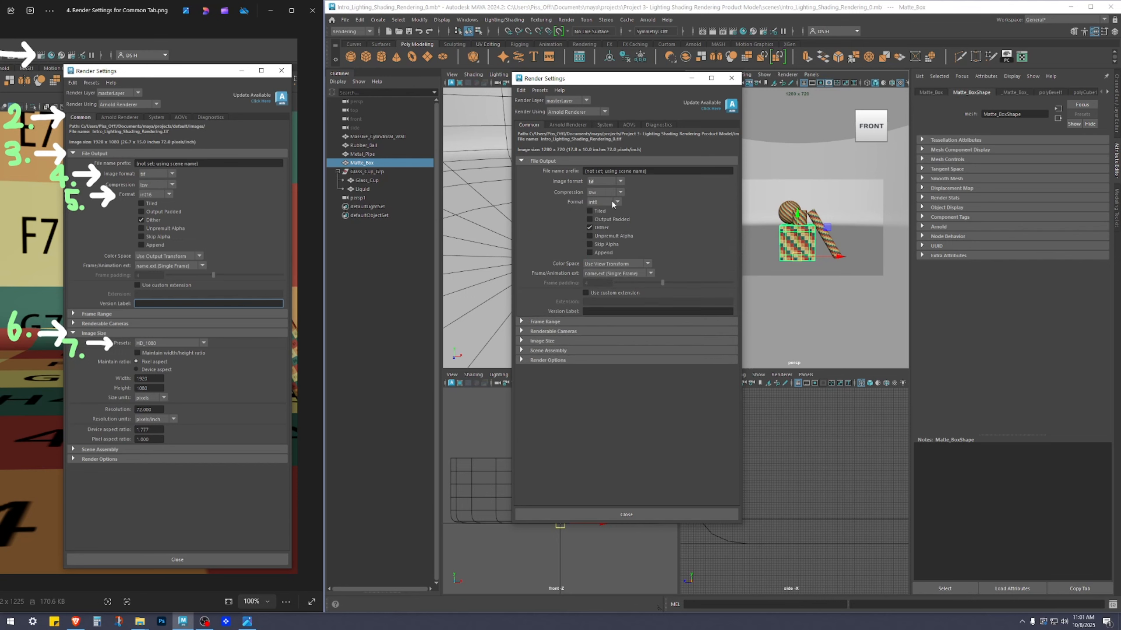
{"action": "left_click", "coordinate": [612, 204]}
{"action": "left_click", "coordinate": [608, 212]}
- Expand the Image Size section and set its preset to HD_1080
{"action": "left_click", "coordinate": [542, 342]}
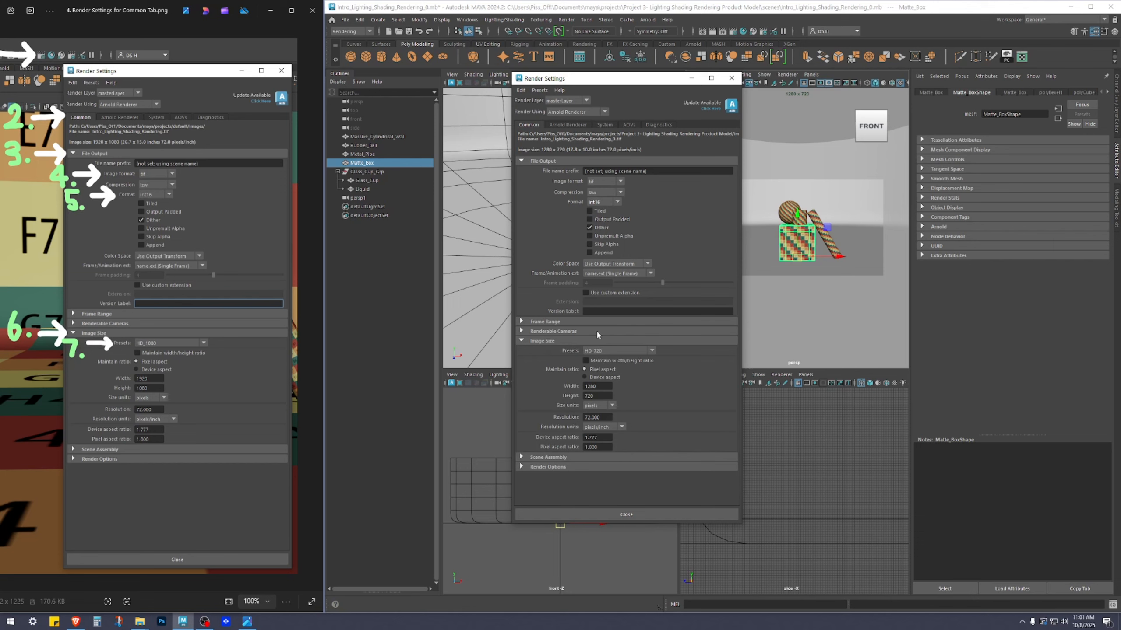
{"action": "left_click", "coordinate": [600, 353]}
{"action": "left_click", "coordinate": [600, 353]}
{"action": "left_click", "coordinate": [601, 353]}
{"action": "scroll", "coordinate": [634, 429], "scroll_direction": "down", "scroll_amount": 1}
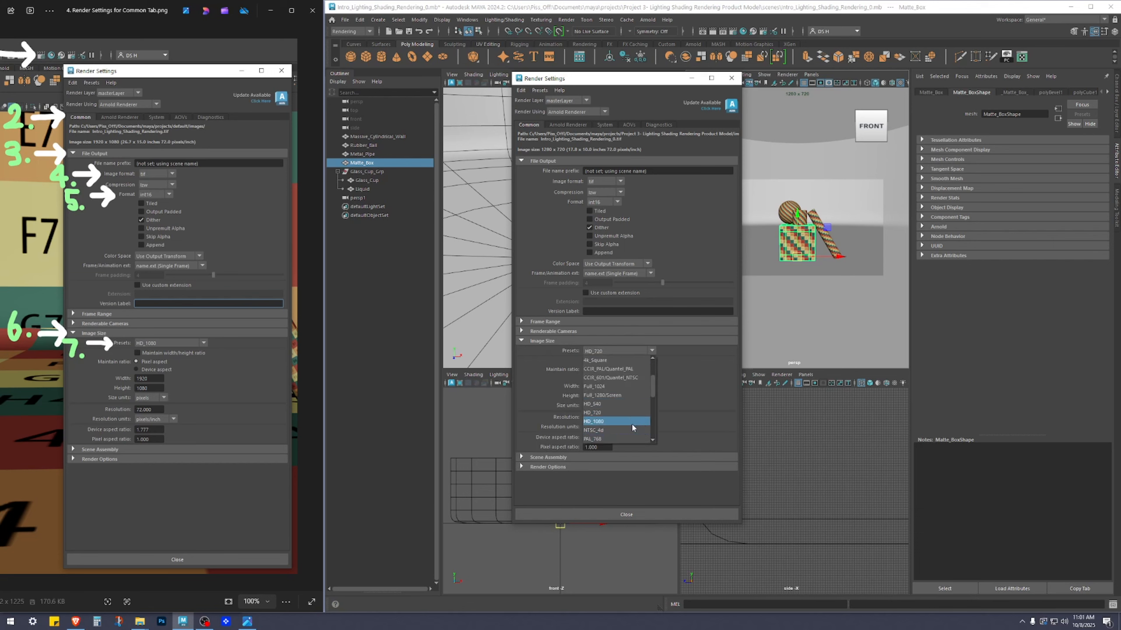
{"action": "left_click", "coordinate": [606, 421]}
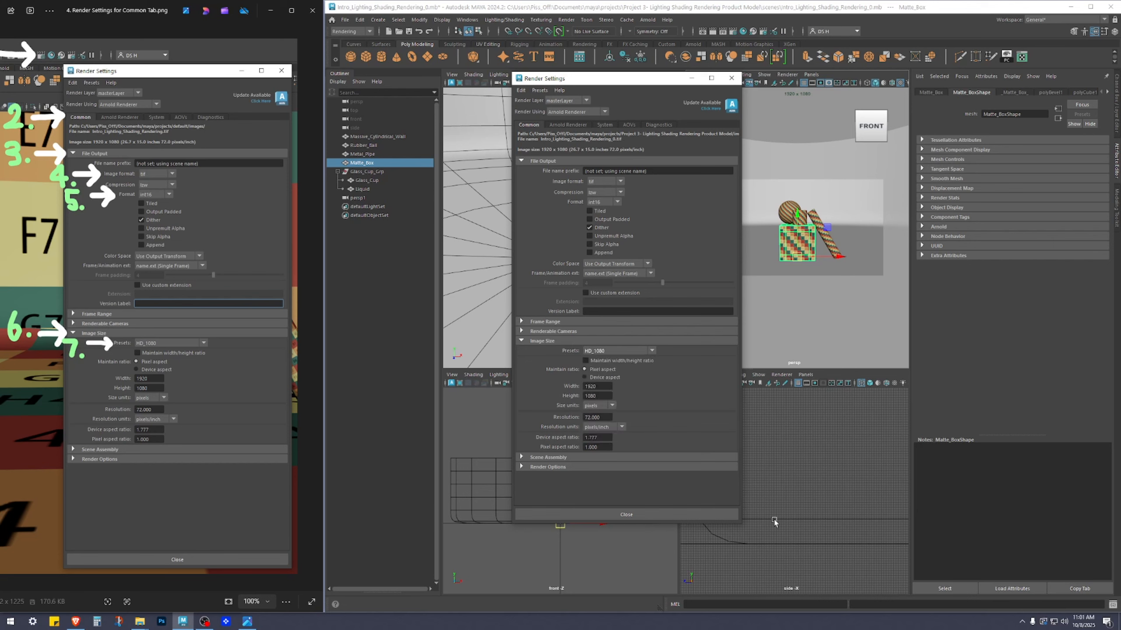
- Collapse Image Size and review the available Format and image format options, keeping int16 and tif selected
{"action": "left_click", "coordinate": [558, 342]}
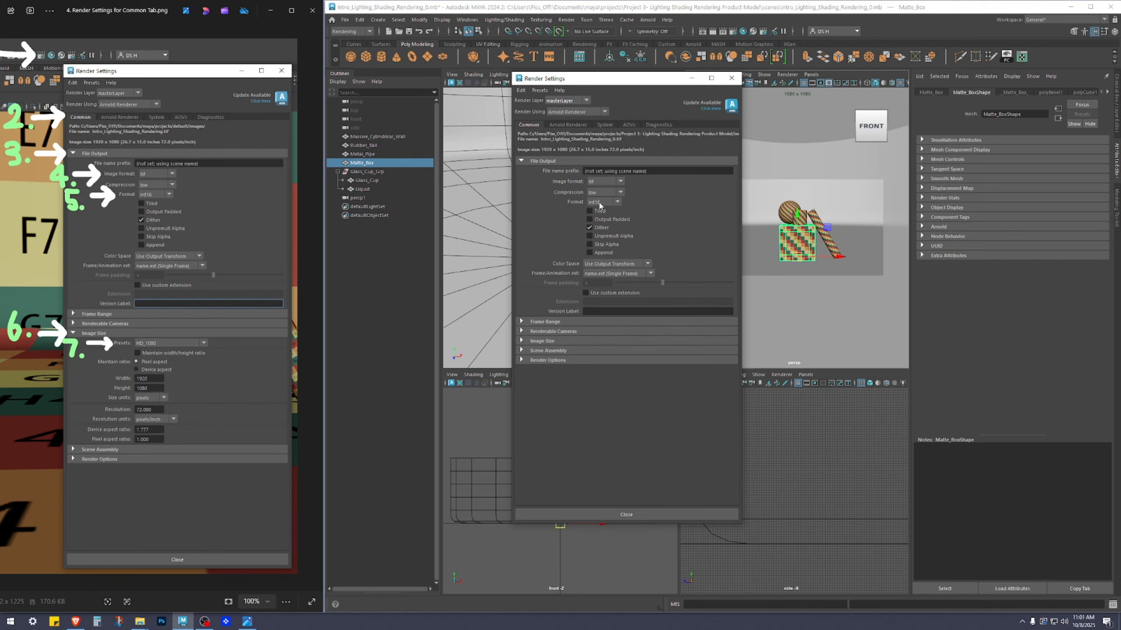
{"action": "left_click", "coordinate": [600, 204]}
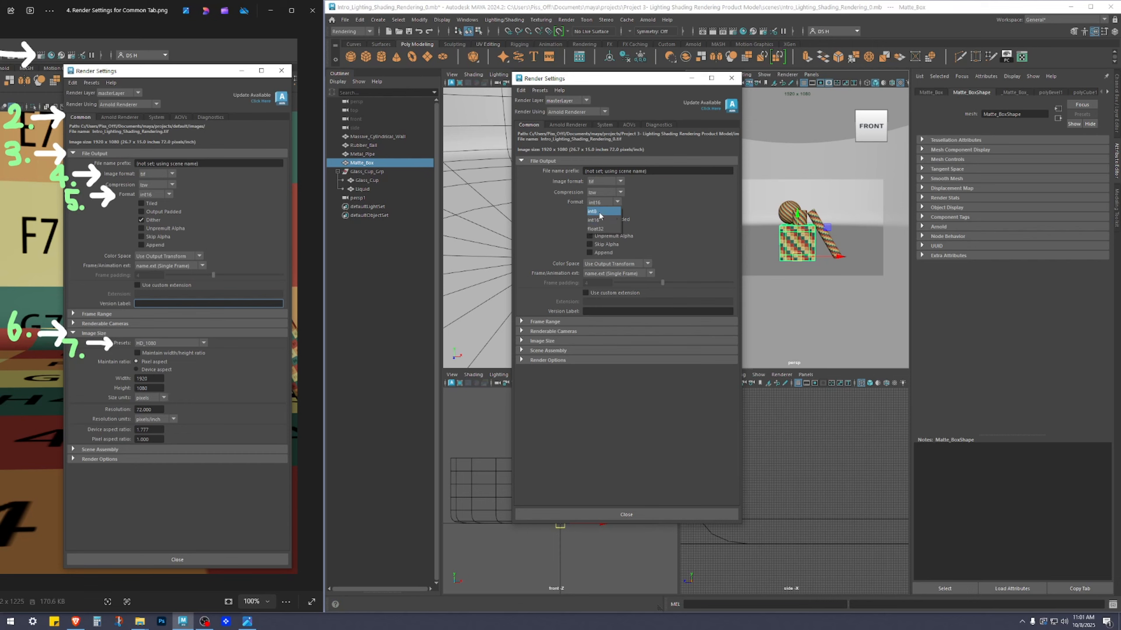
{"action": "left_click", "coordinate": [598, 223]}
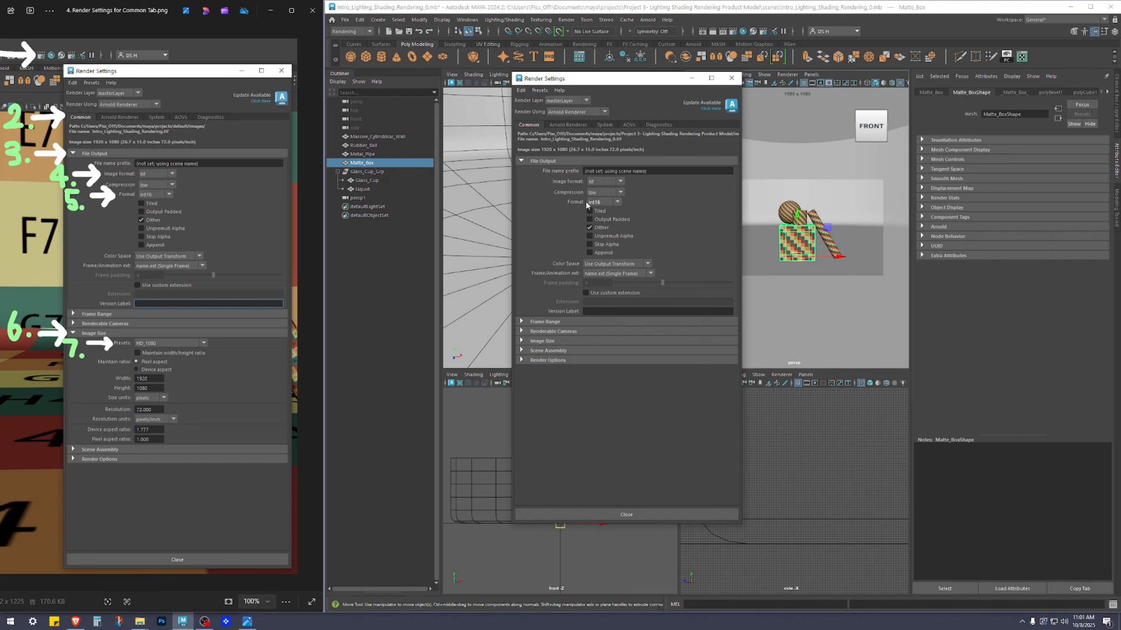
{"action": "left_click", "coordinate": [600, 203]}
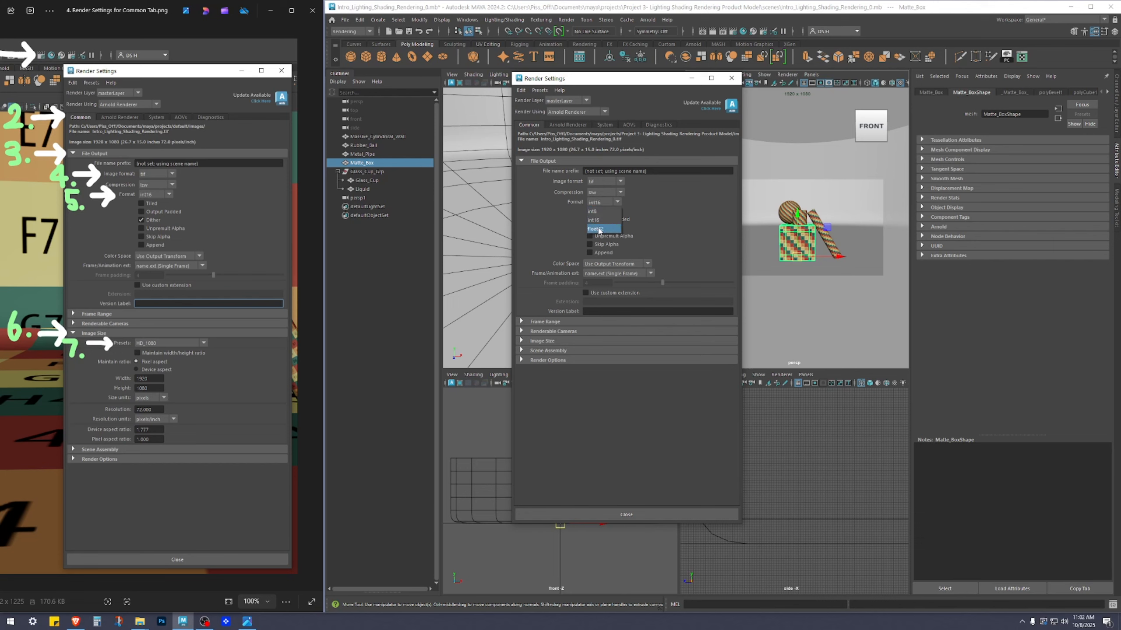
{"action": "left_click", "coordinate": [614, 234]}
{"action": "left_click", "coordinate": [613, 183]}
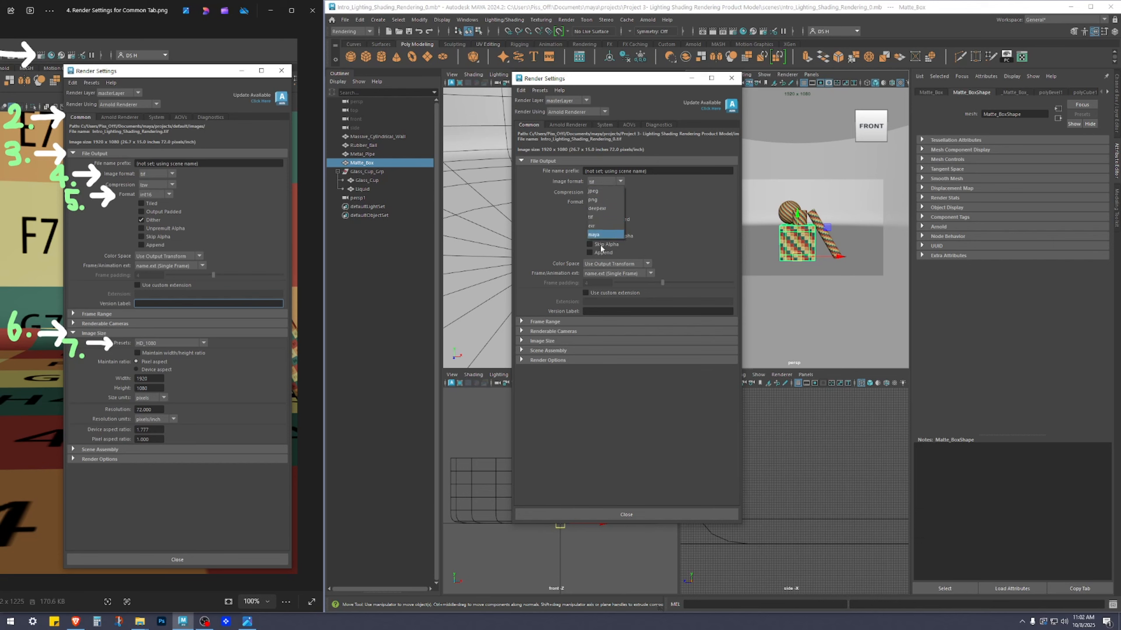
{"action": "left_click", "coordinate": [680, 196]}
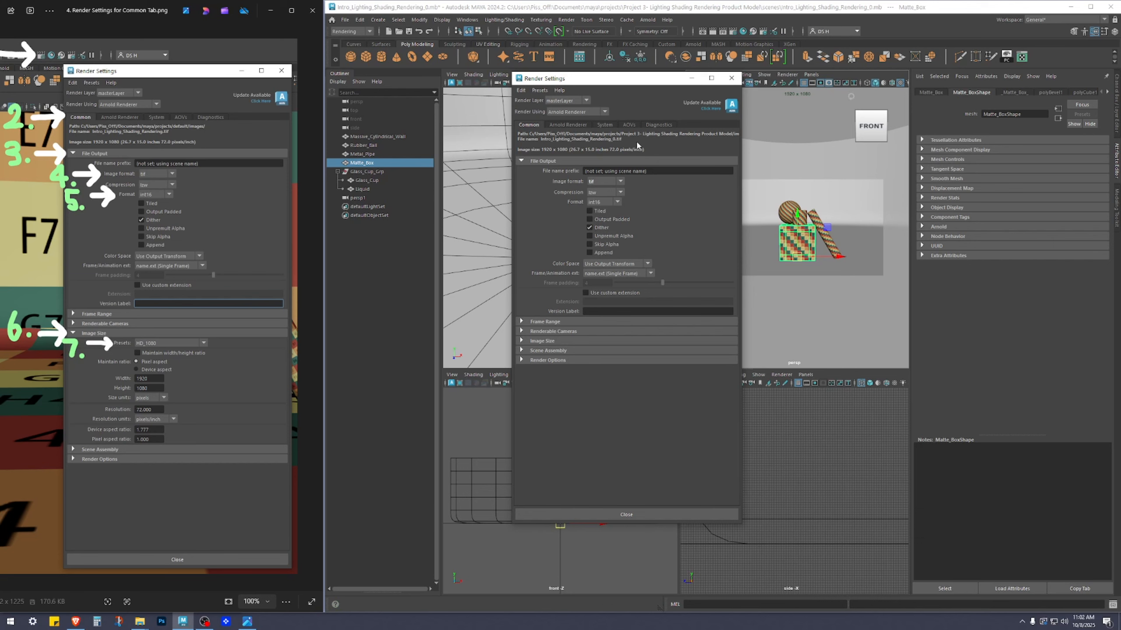
- Choose name.ext (Single Frame) for Frame/Animation ext and expand the Image Size section again
{"action": "left_click", "coordinate": [609, 274]}
{"action": "left_click", "coordinate": [609, 276]}
{"action": "left_click", "coordinate": [549, 342]}
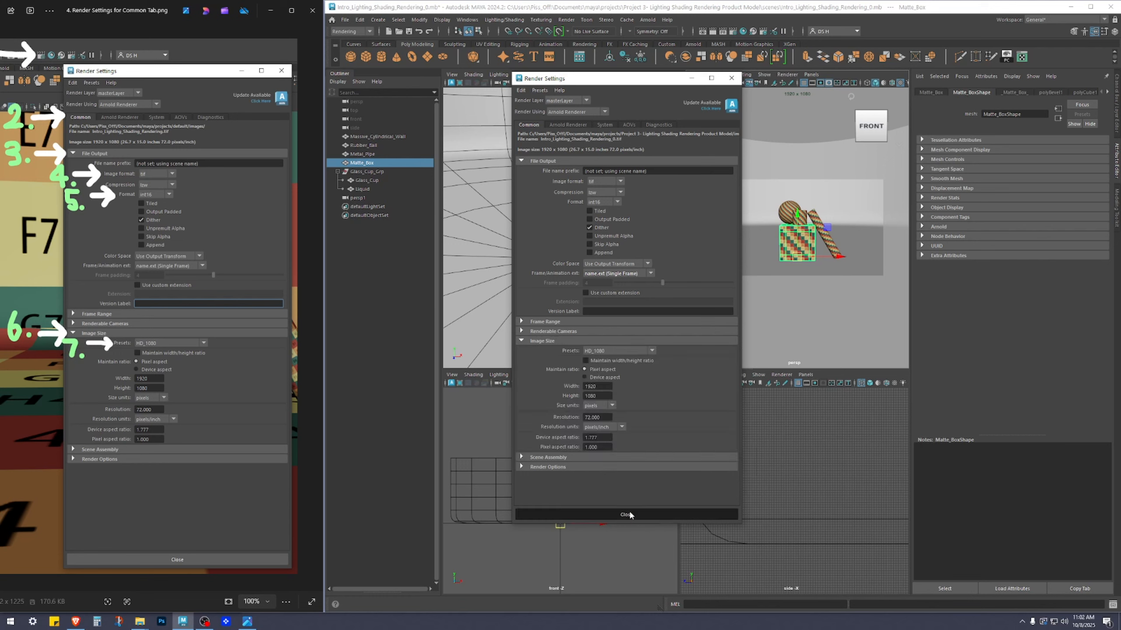
- Replace the reference image with "5. Render Settings for System Tab" and show the System render settings in Maya
{"action": "left_click", "coordinate": [312, 11]}
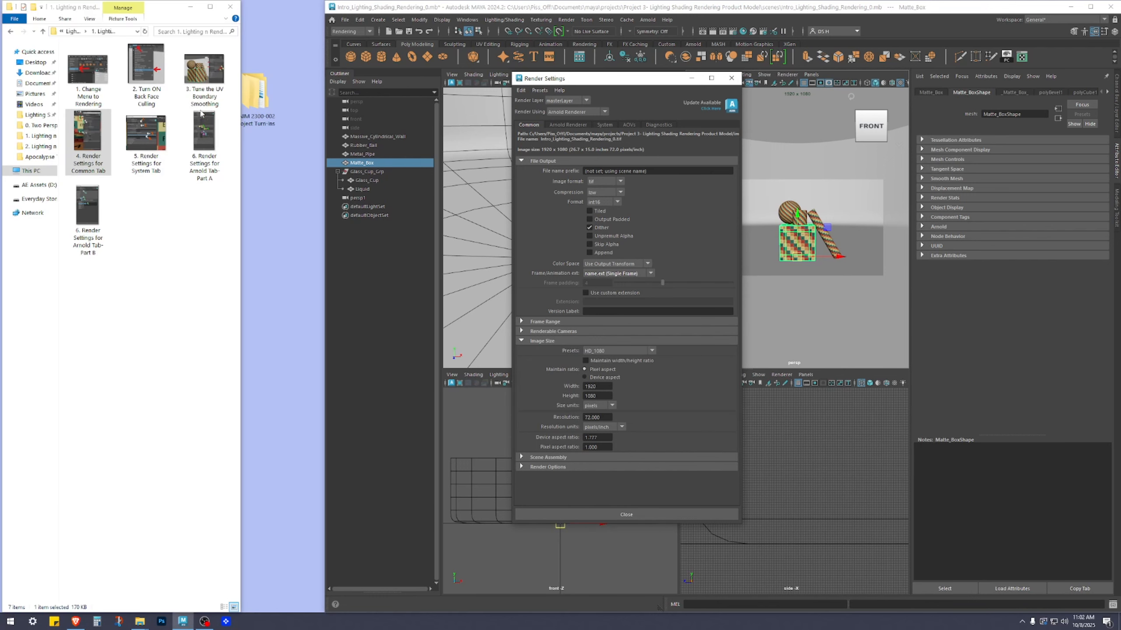
{"action": "double_click", "coordinate": [148, 143]}
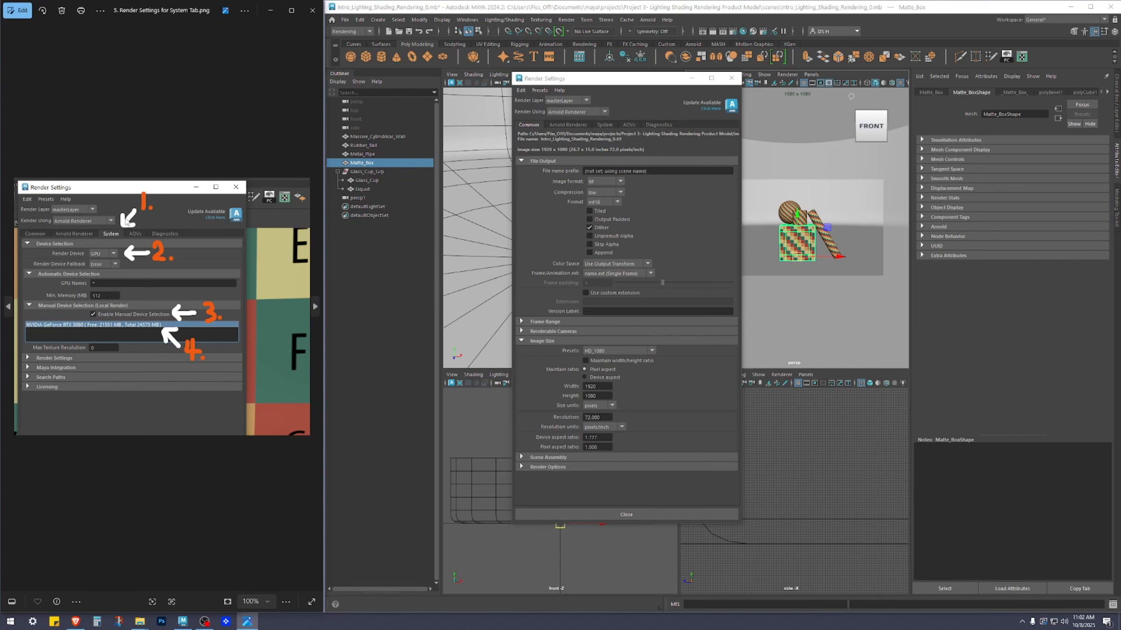
{"action": "left_click", "coordinate": [608, 125]}
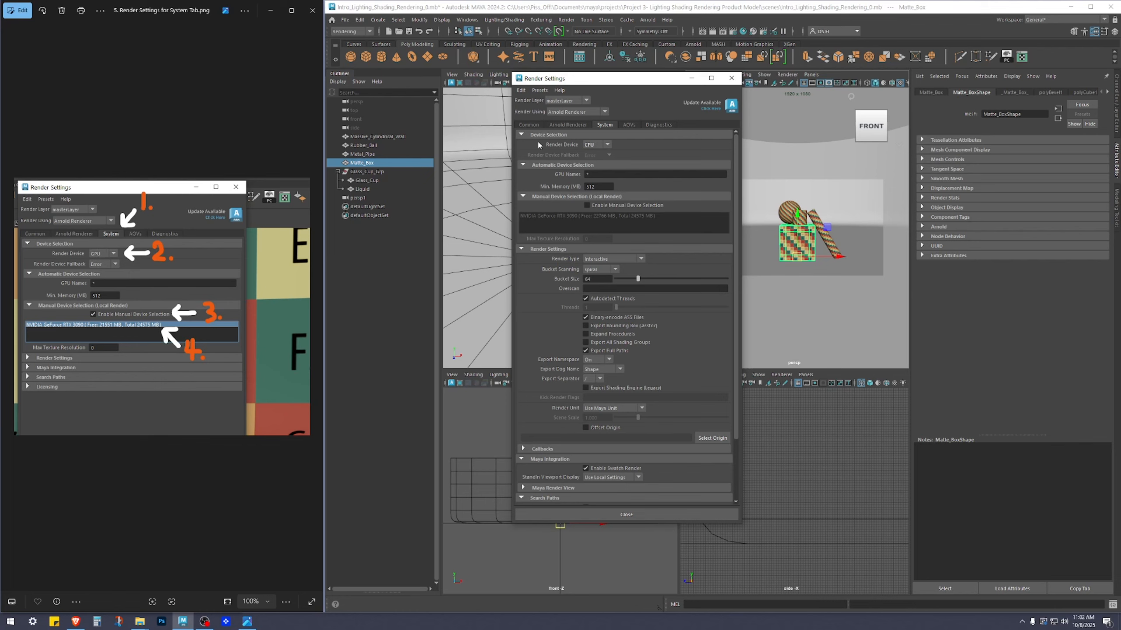
- Set the Render Device to GPU and enable manual device selection with the NVIDIA GeForce RTX 3090
{"action": "left_click", "coordinate": [606, 145]}
{"action": "left_click", "coordinate": [594, 155]}
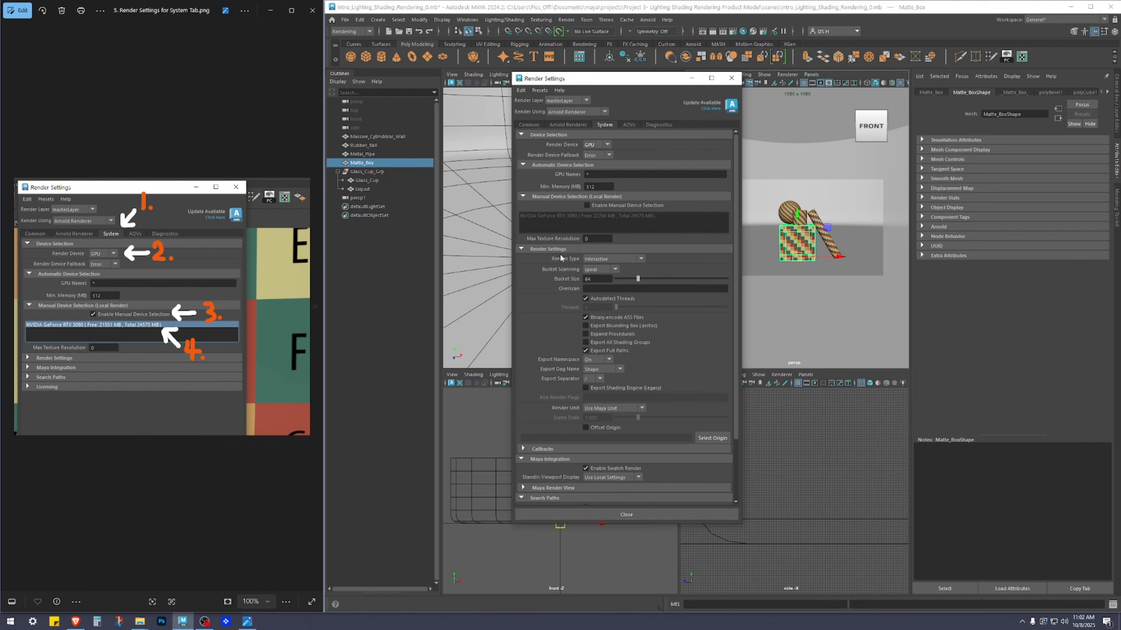
{"action": "left_click", "coordinate": [587, 205]}
{"action": "left_click", "coordinate": [606, 219]}
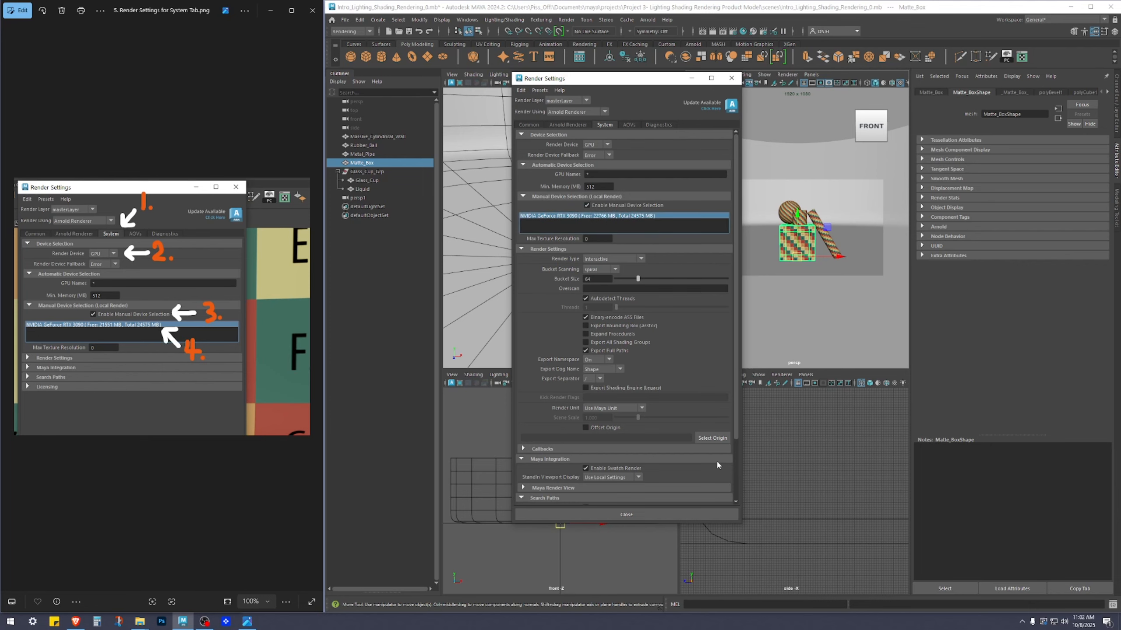
- Replace the reference image with "6. Render Settings for Arnold Tab- Part A" and show the Arnold Renderer settings in Maya
{"action": "left_click", "coordinate": [313, 10]}
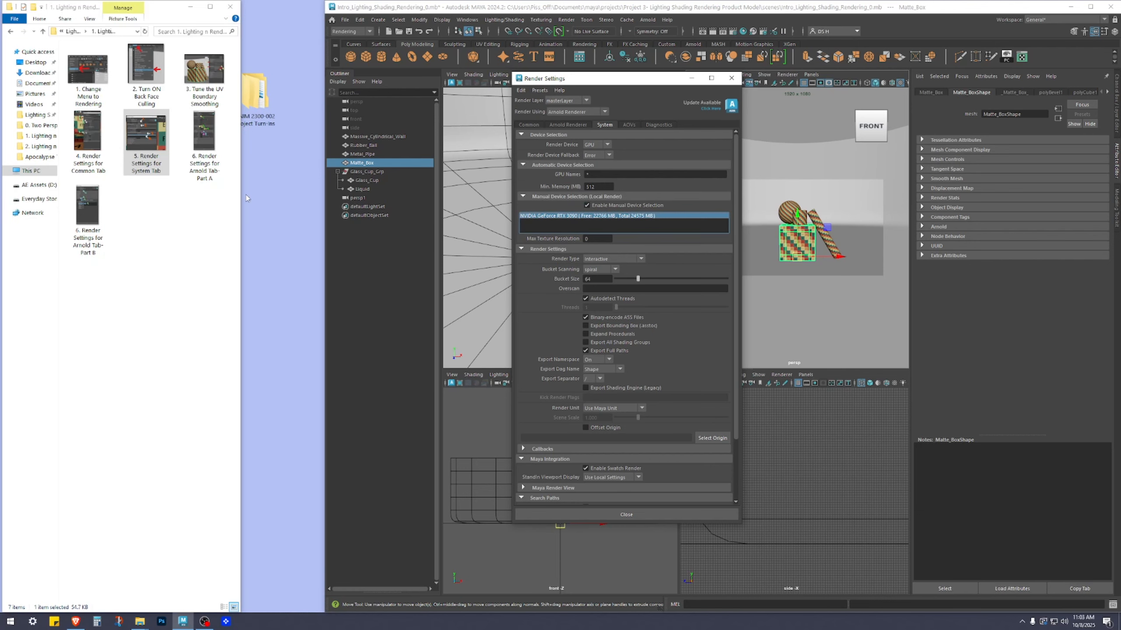
{"action": "double_click", "coordinate": [194, 150]}
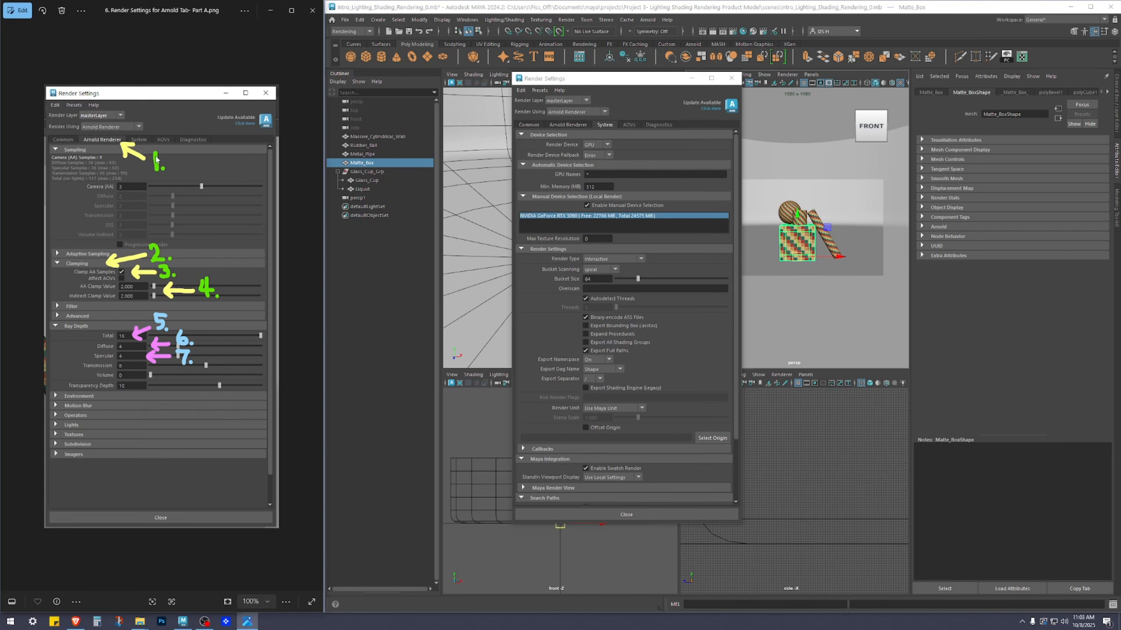
{"action": "left_click", "coordinate": [569, 125]}
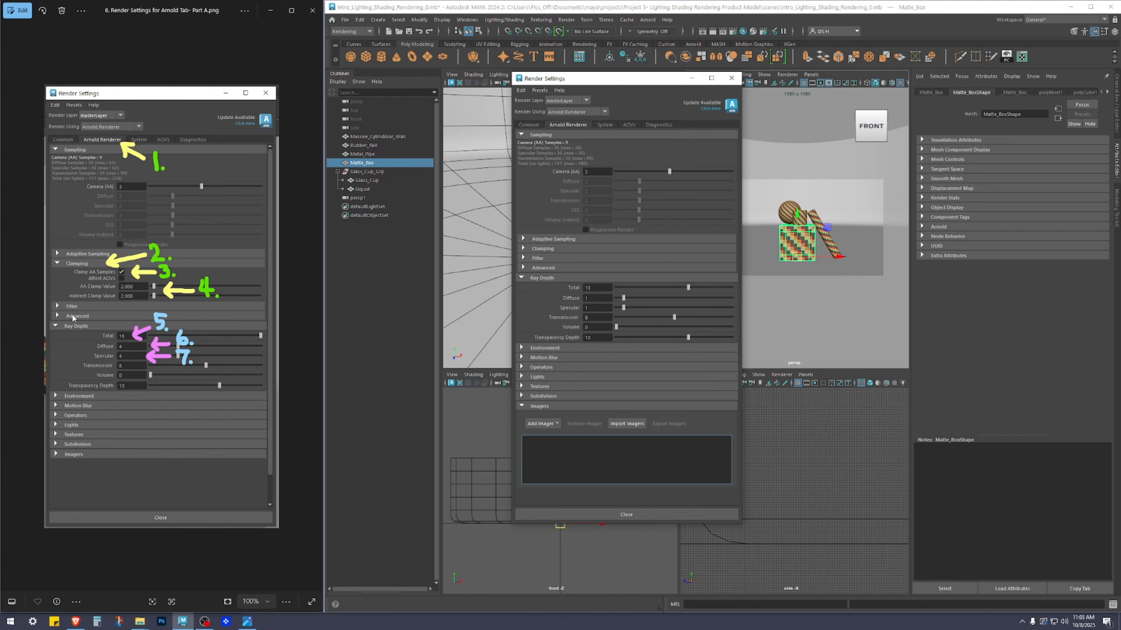
- In the Clamping section, enable Clamp AA Samples and set both the AA Clamp Value and the Indirect Clamp Value to 2
{"action": "left_click", "coordinate": [558, 278]}
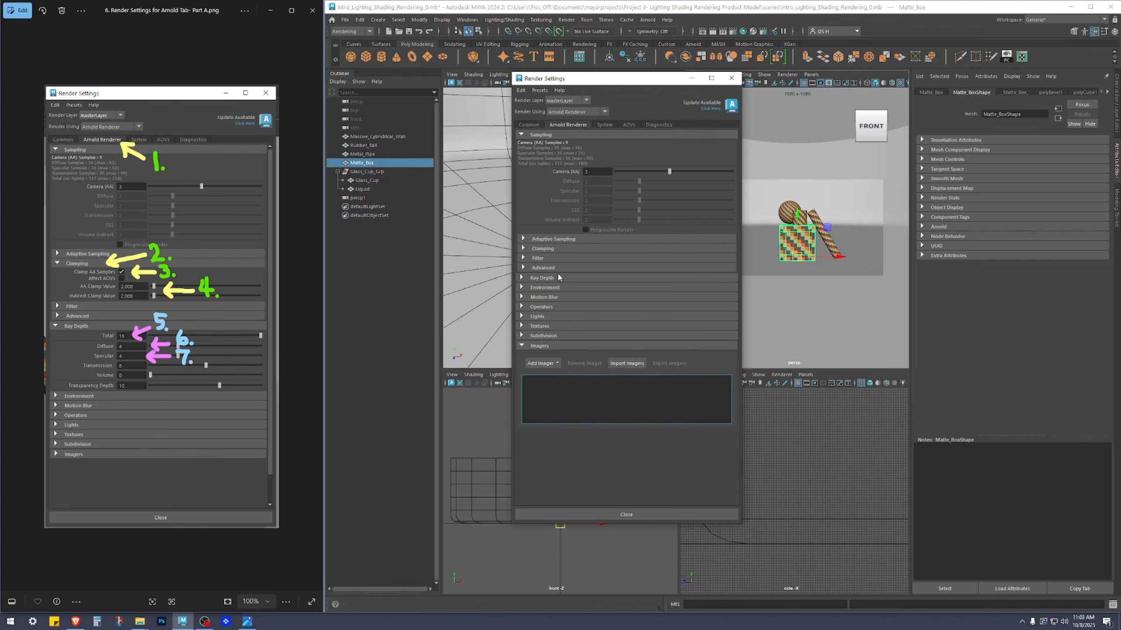
{"action": "left_click", "coordinate": [543, 249]}
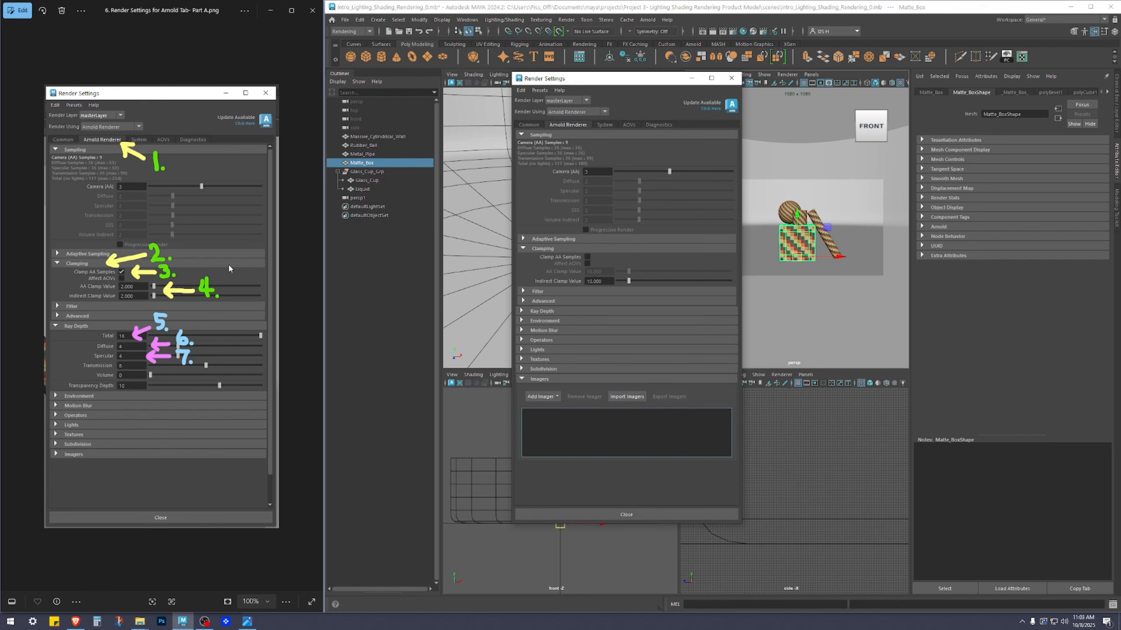
{"action": "left_click", "coordinate": [587, 257]}
{"action": "left_click", "coordinate": [600, 271]}
{"action": "type", "text": "2"}
{"action": "left_click_drag", "start_coordinate": [605, 281], "coordinate": [516, 284]}
{"action": "type", "text": "2"}
{"action": "left_click_drag", "start_coordinate": [596, 272], "coordinate": [622, 276]}
{"action": "left_click", "coordinate": [605, 280]}
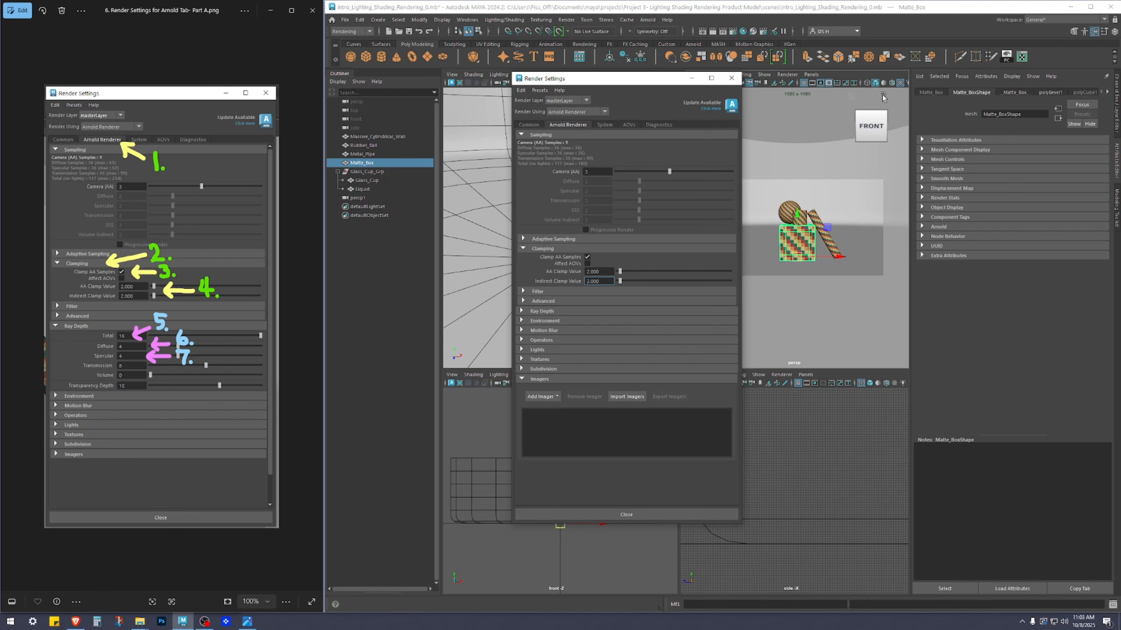
- Move the Render Settings window directly beside the Part A reference image and collapse the Clamping section
{"action": "left_click_drag", "start_coordinate": [618, 78], "coordinate": [454, 159]}
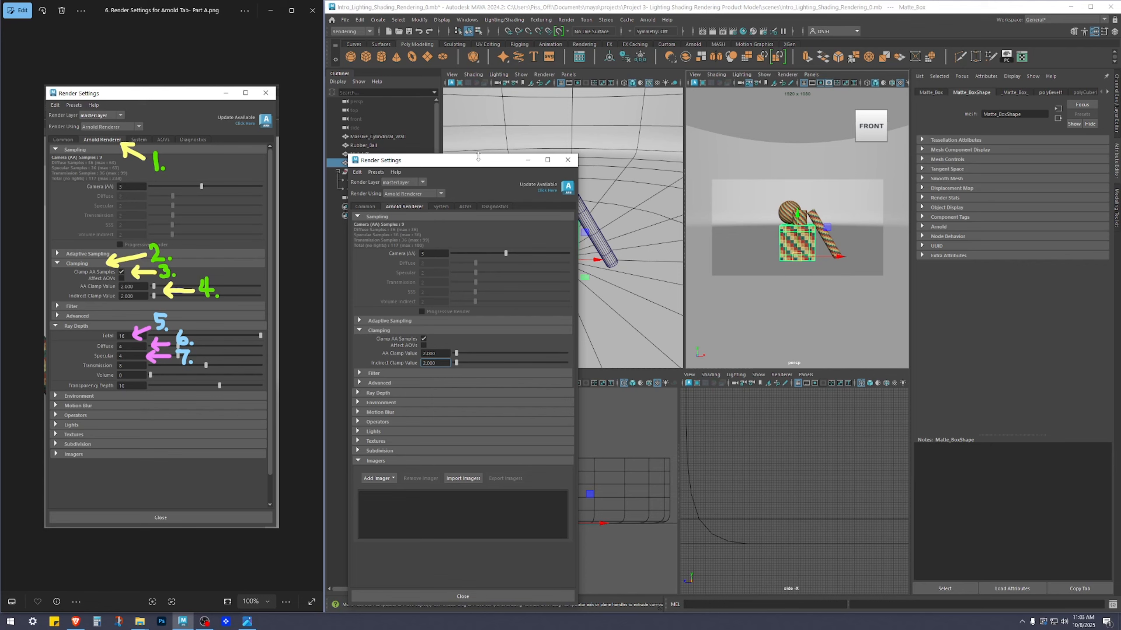
{"action": "left_click_drag", "start_coordinate": [483, 164], "coordinate": [474, 439]}
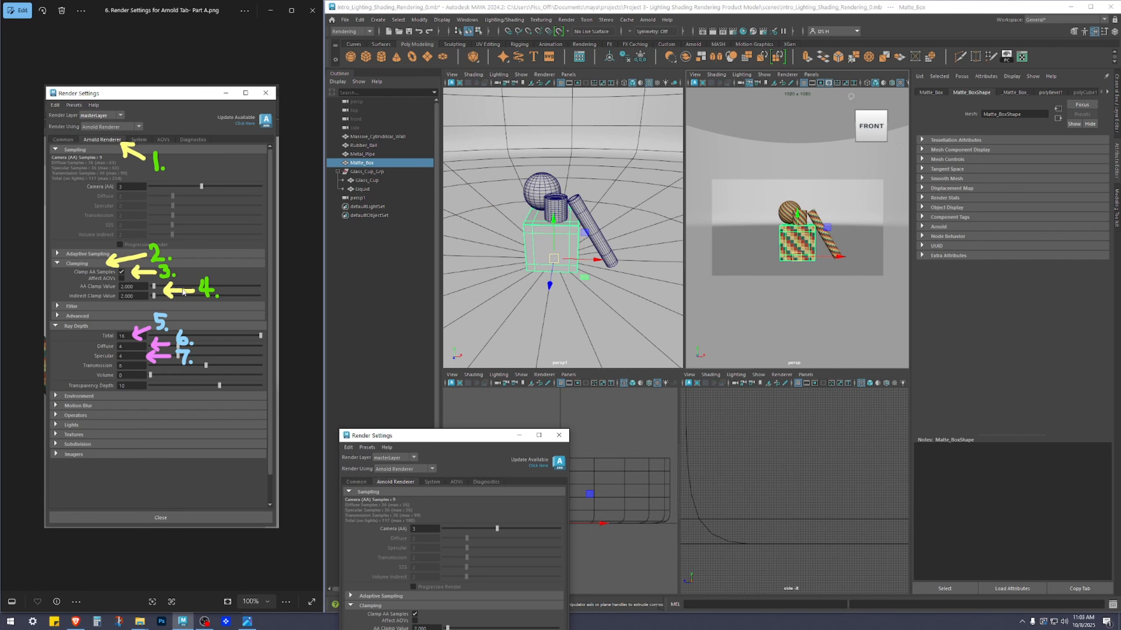
{"action": "left_click_drag", "start_coordinate": [424, 435], "coordinate": [385, 79]}
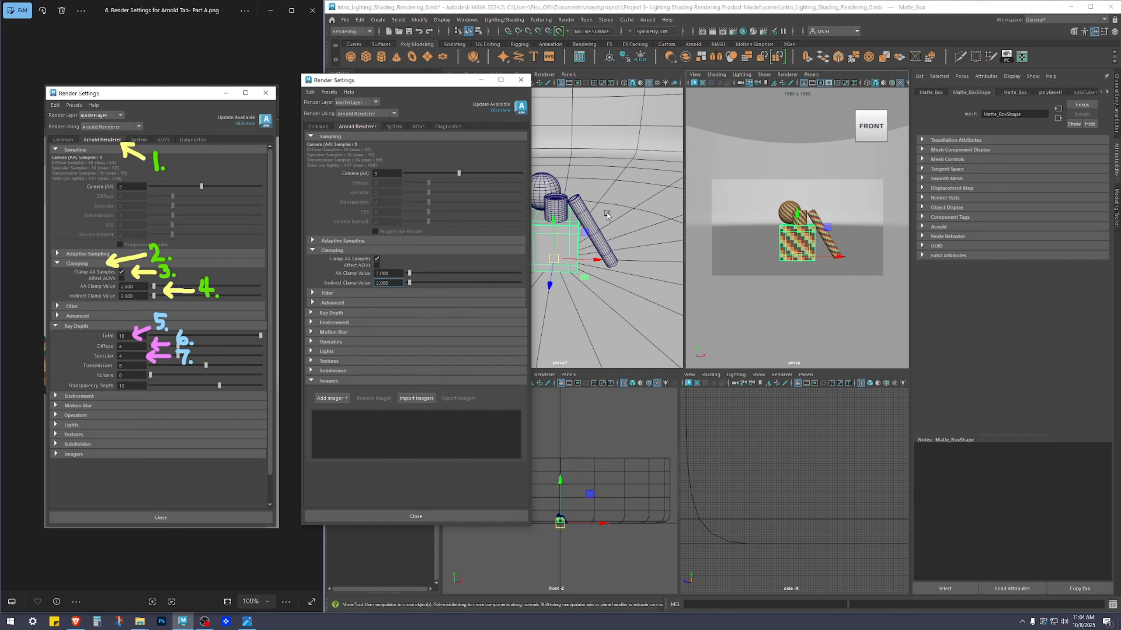
{"action": "left_click", "coordinate": [357, 250]}
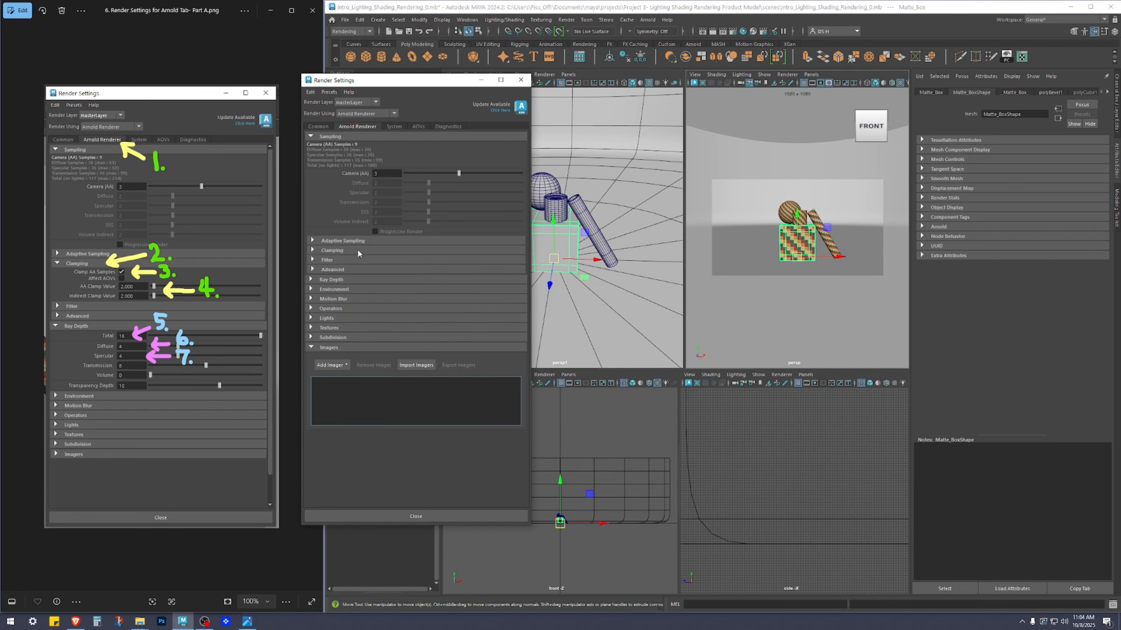
- Replace the reference image with "6. Render Settings for Arnold Tab- Part B" and place the Render Settings window next to it
{"action": "left_click", "coordinate": [312, 11]}
{"action": "left_click_drag", "start_coordinate": [386, 84], "coordinate": [436, 51]}
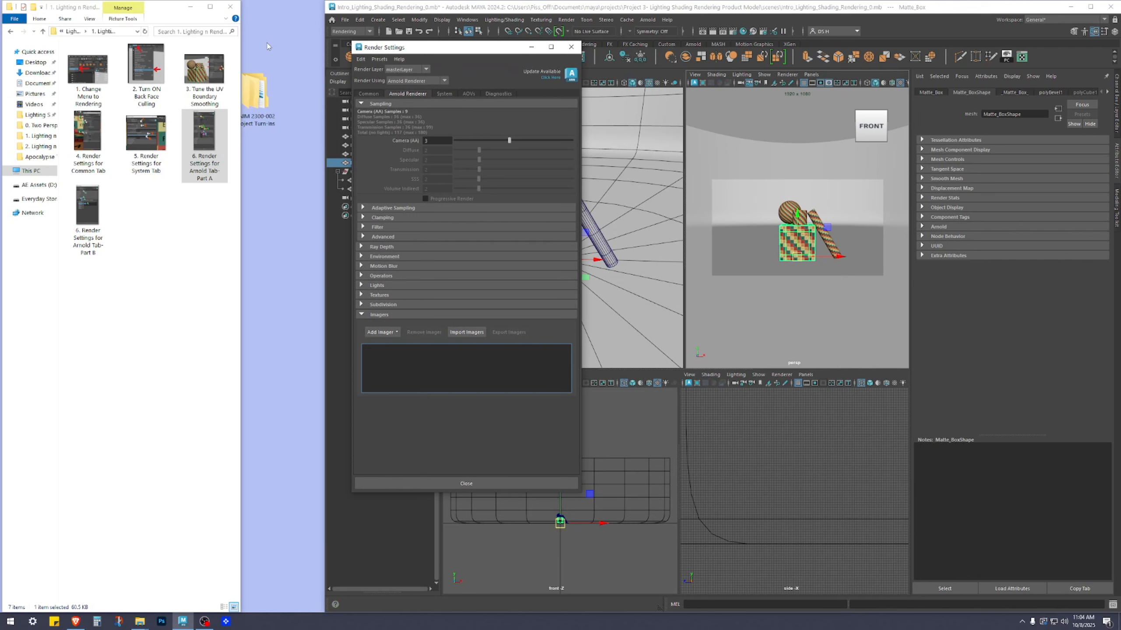
{"action": "left_click", "coordinate": [100, 321]}
{"action": "double_click", "coordinate": [90, 206]}
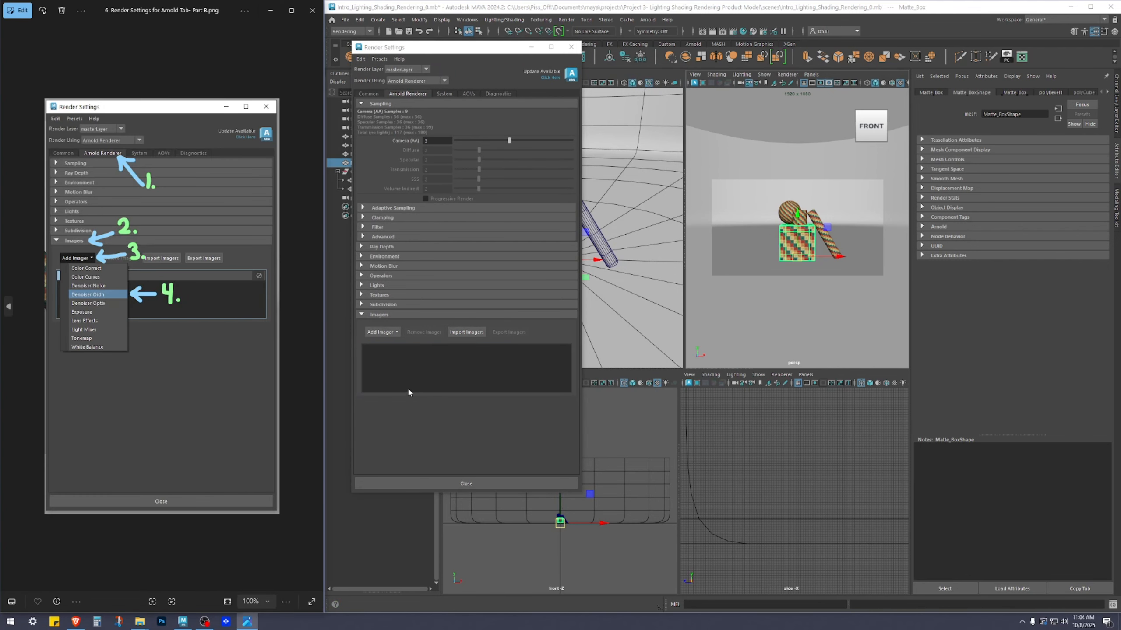
{"action": "left_click", "coordinate": [486, 50]}
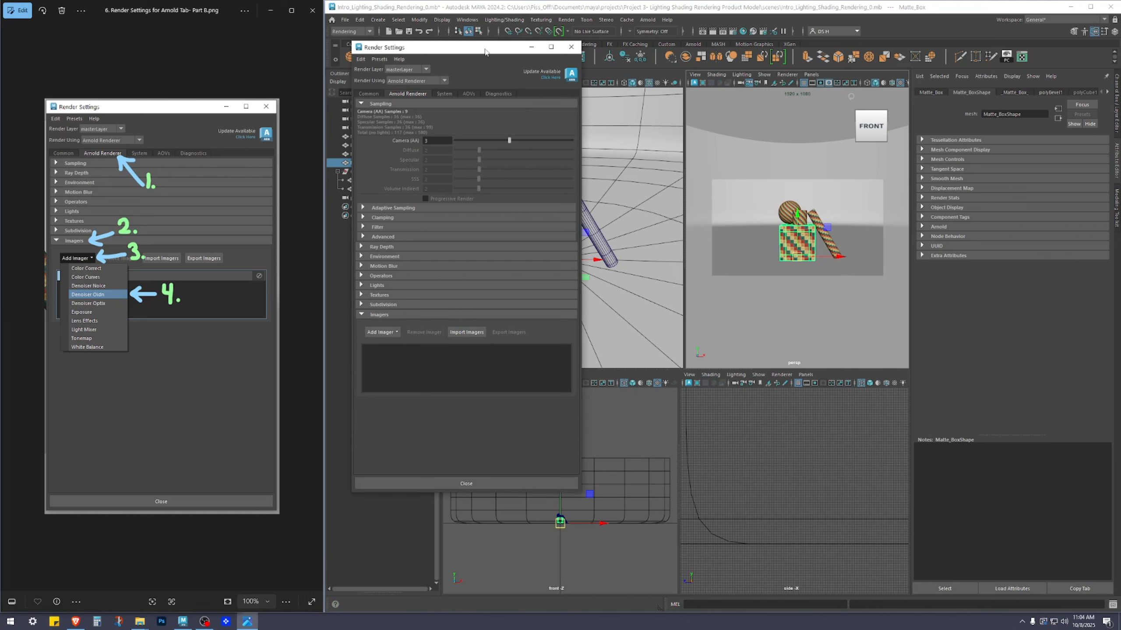
{"action": "left_click_drag", "start_coordinate": [486, 53], "coordinate": [469, 37]}
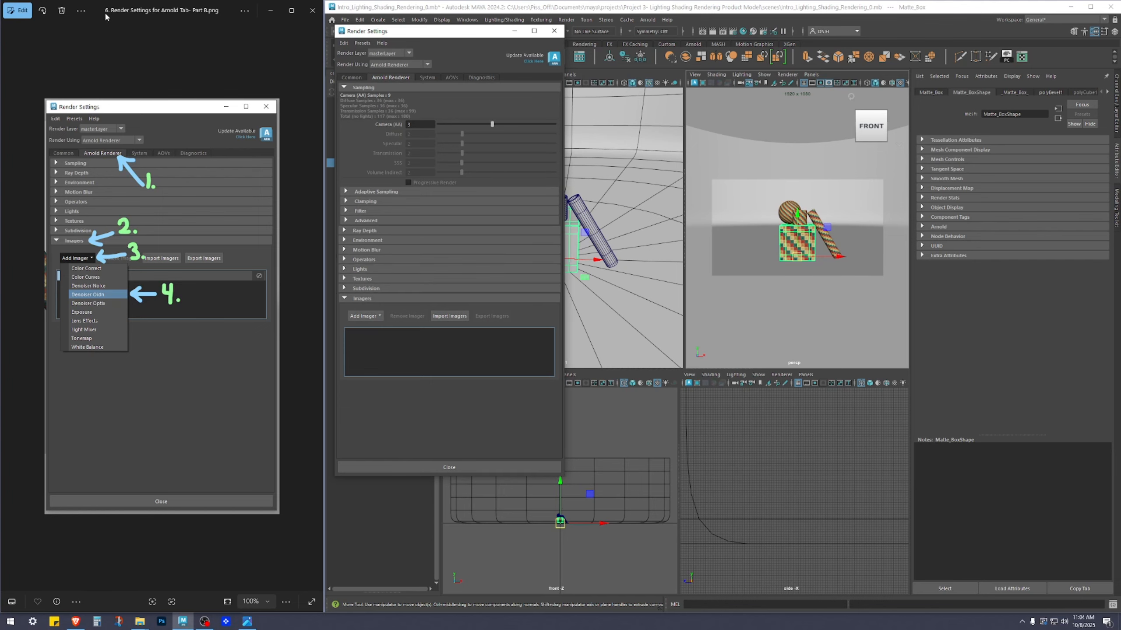
- Collapse the Sampling section and add a Denoiser Oidn imager under Imagers
{"action": "left_click", "coordinate": [382, 88]}
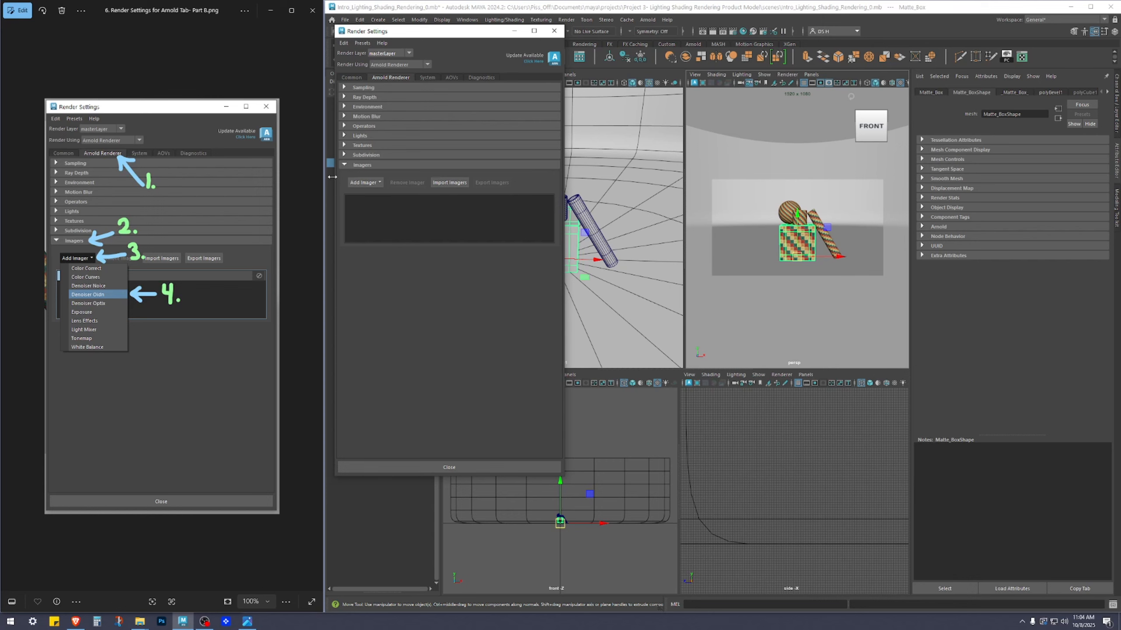
{"action": "left_click", "coordinate": [364, 182]}
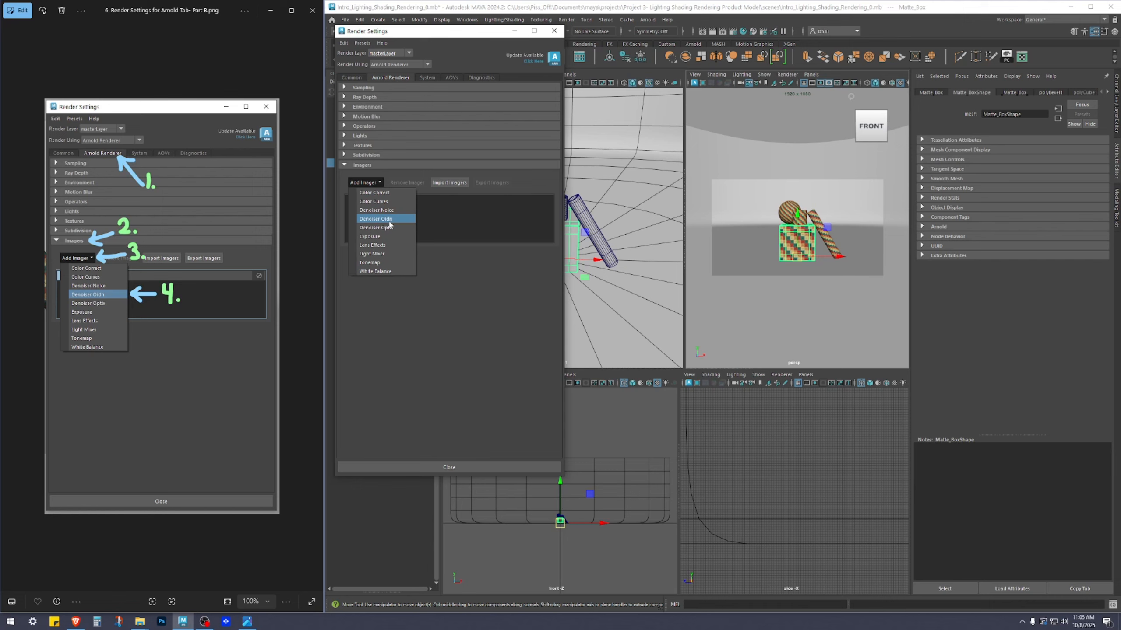
{"action": "left_click", "coordinate": [389, 220]}
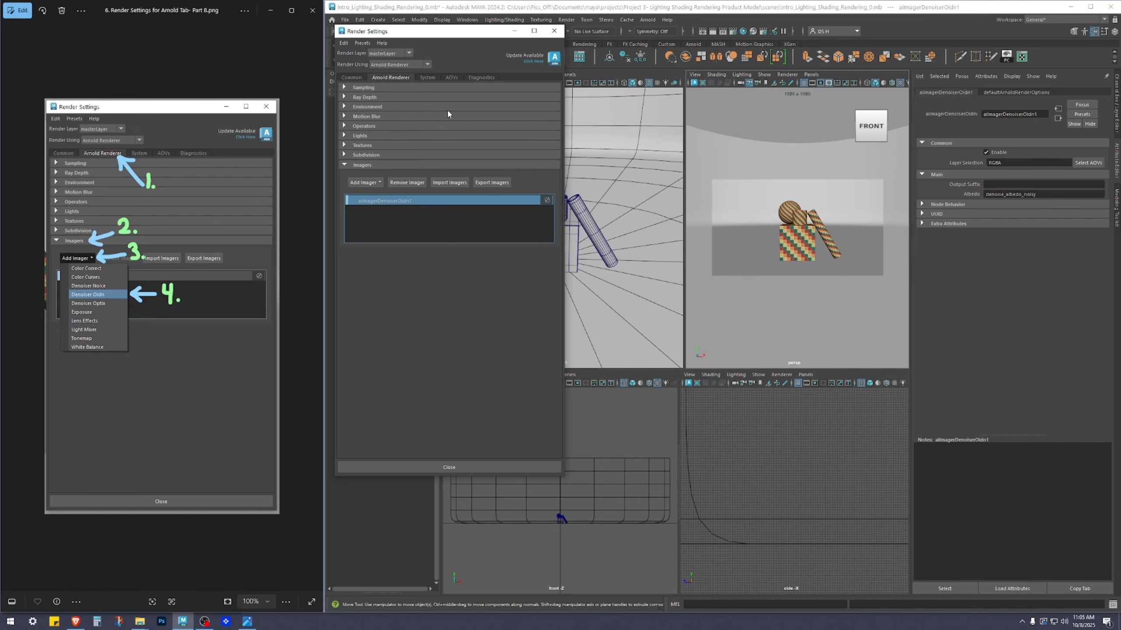
- Close the Render Settings window and the Part B reference image after reviewing the Sampling section
{"action": "left_click", "coordinate": [445, 87]}
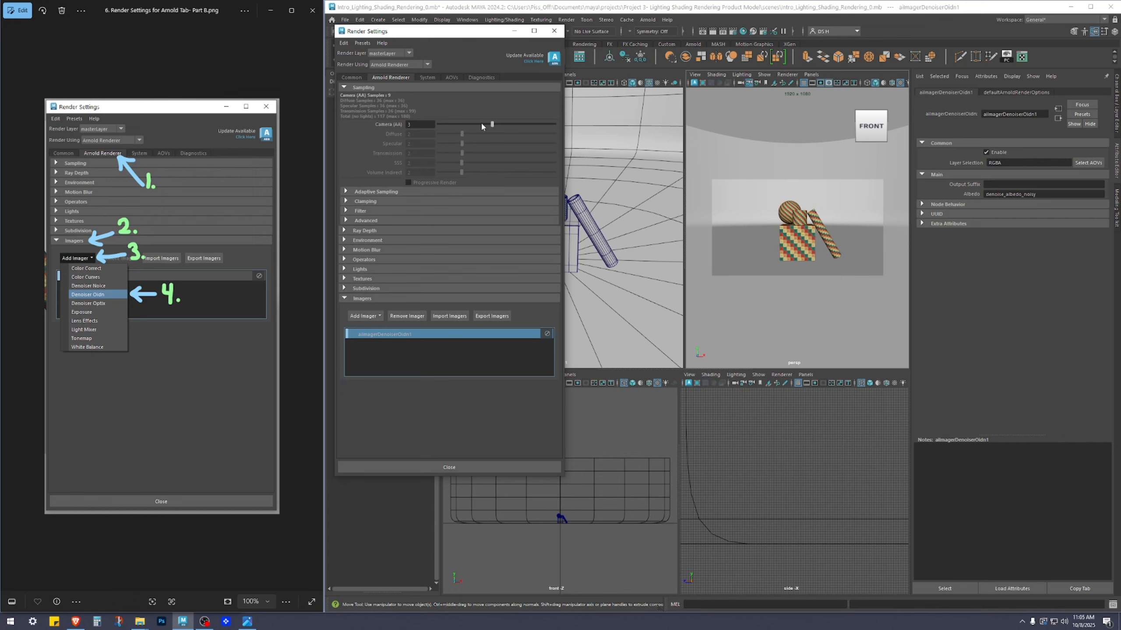
{"action": "left_click", "coordinate": [361, 88]}
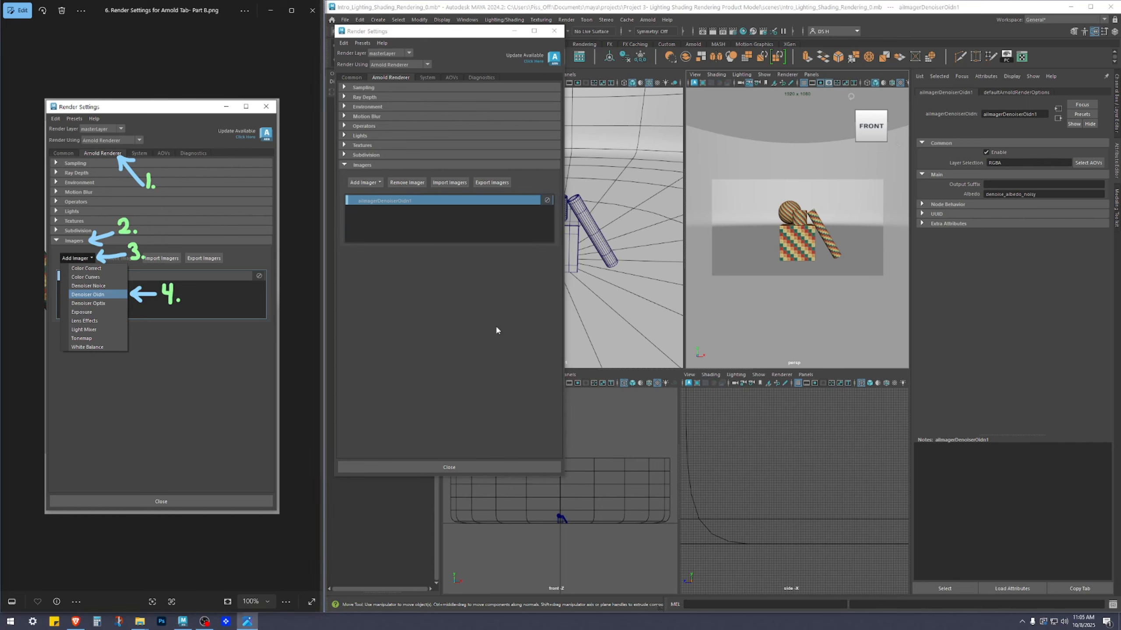
{"action": "left_click", "coordinate": [471, 468]}
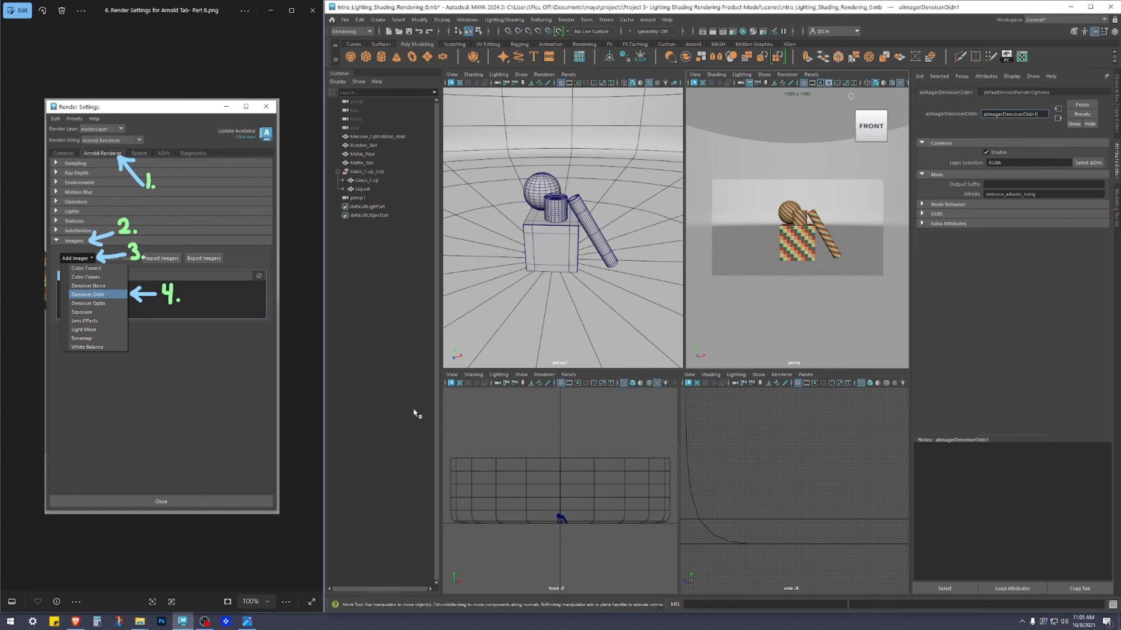
{"action": "left_click", "coordinate": [313, 10]}
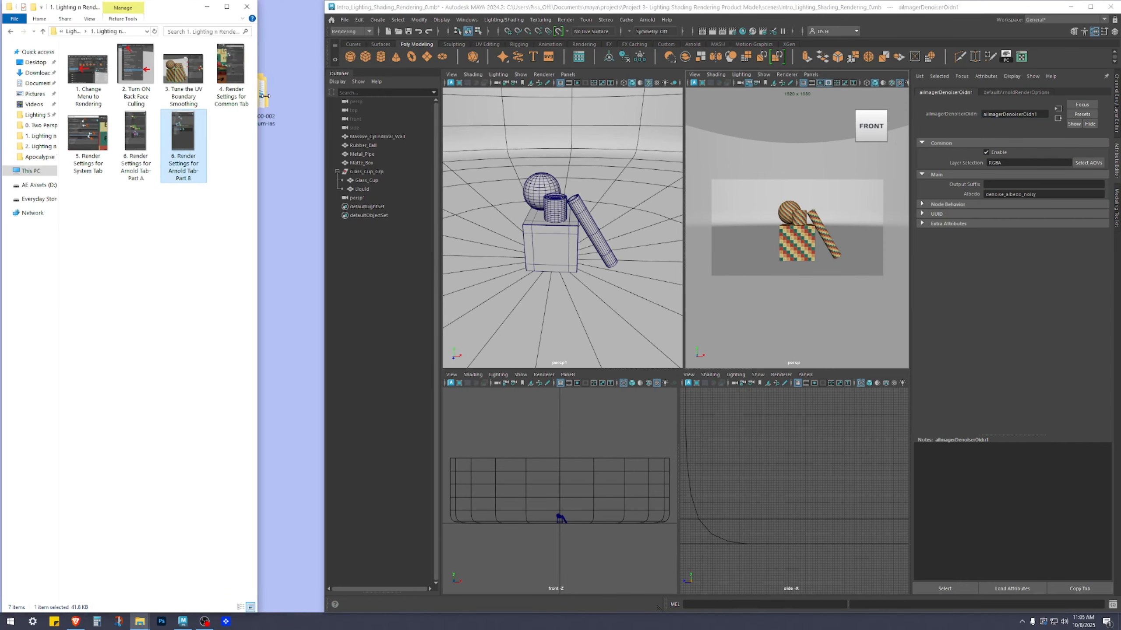